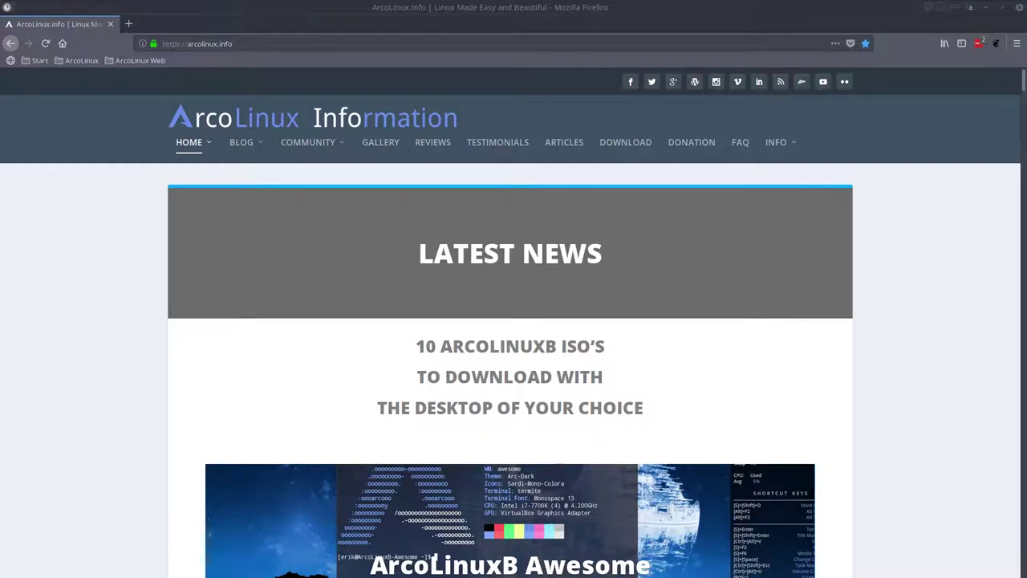
Step: Show the desktop, restore Firefox, and skim the ArcoLinux.info home page
{"action": "key", "text": "super+d"}
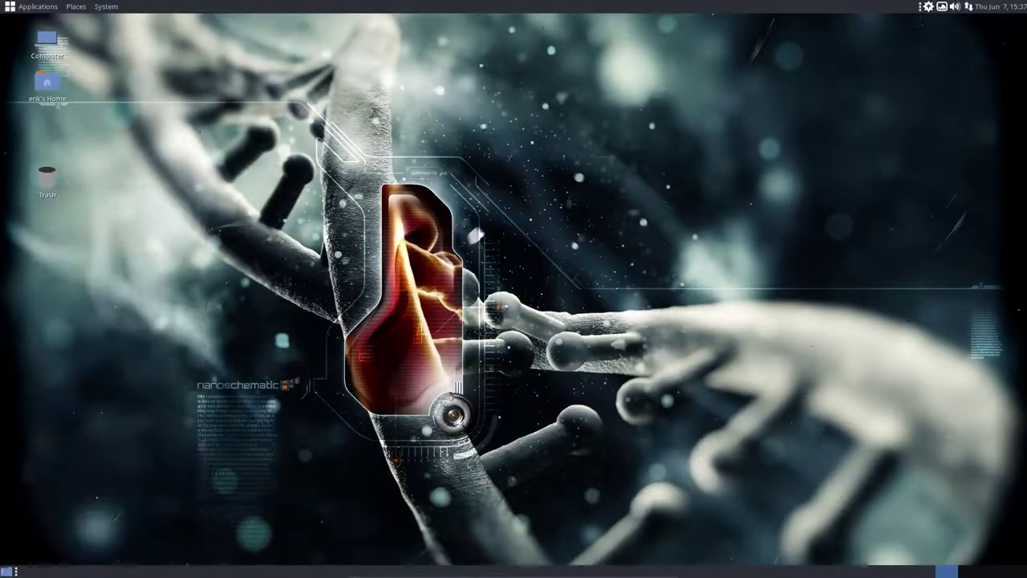
{"action": "key", "text": "super+d"}
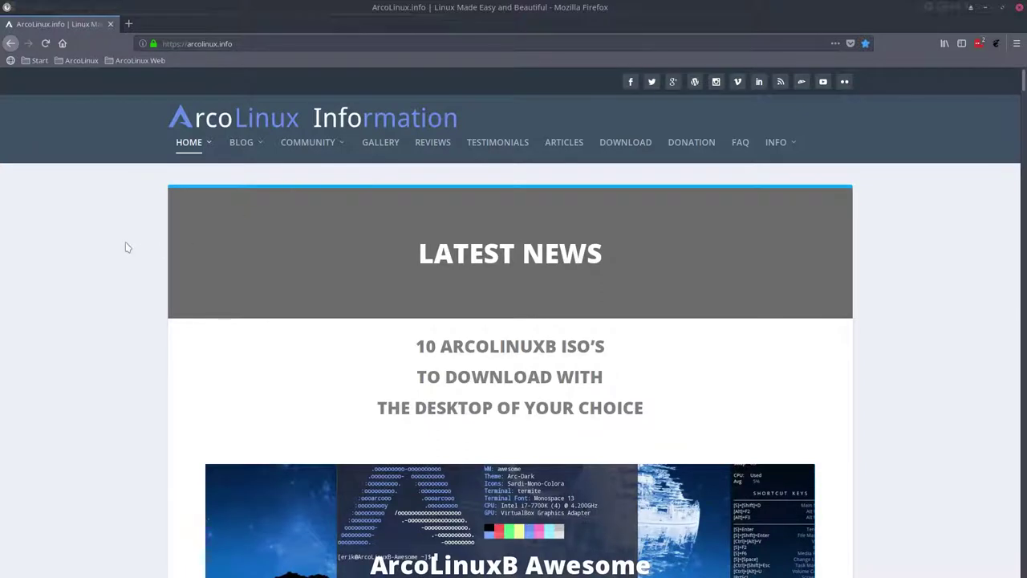
{"action": "scroll", "coordinate": [126, 247], "scroll_direction": "down", "scroll_amount": 3}
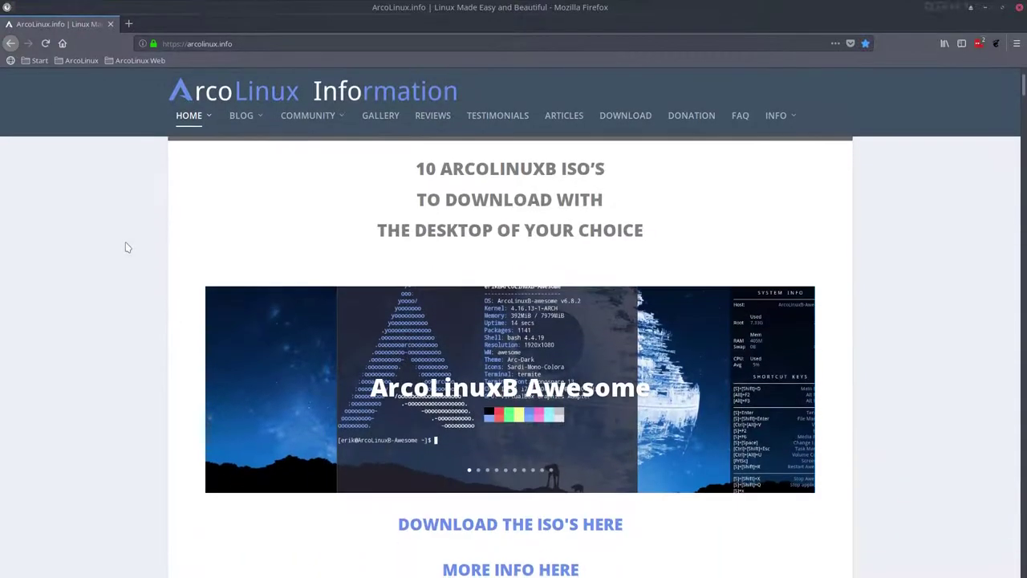
{"action": "scroll", "coordinate": [125, 247], "scroll_direction": "down", "scroll_amount": 2}
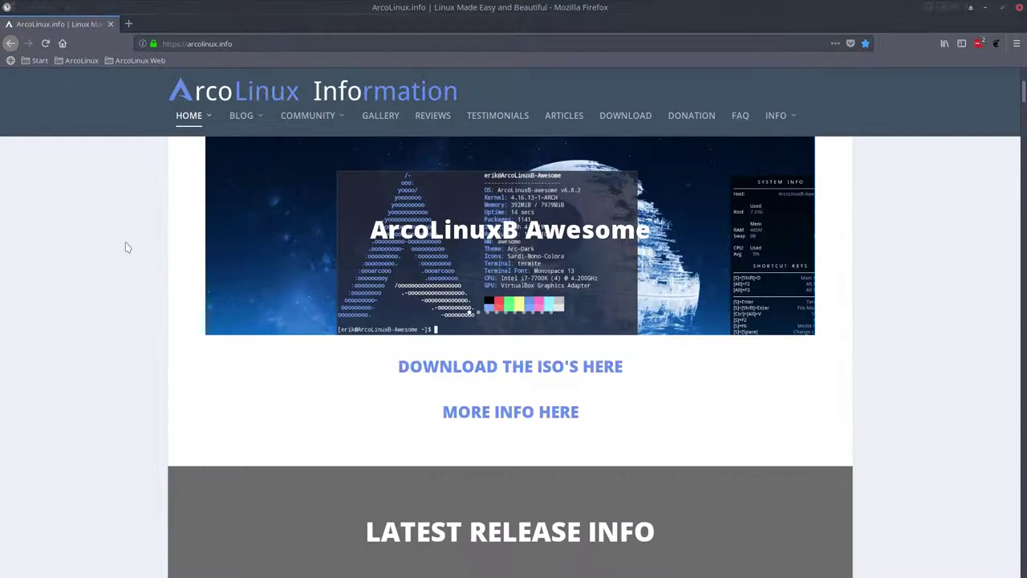
{"action": "scroll", "coordinate": [126, 245], "scroll_direction": "up", "scroll_amount": 4}
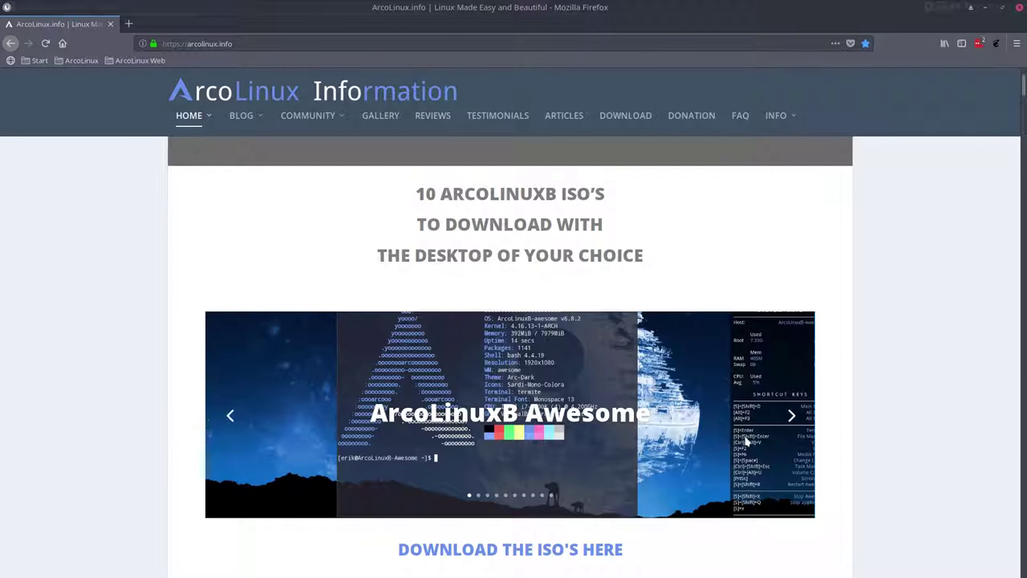
Step: Step the home-page slideshow through the Bspwm, Cinnamon and i3 editions
{"action": "left_click", "coordinate": [791, 417]}
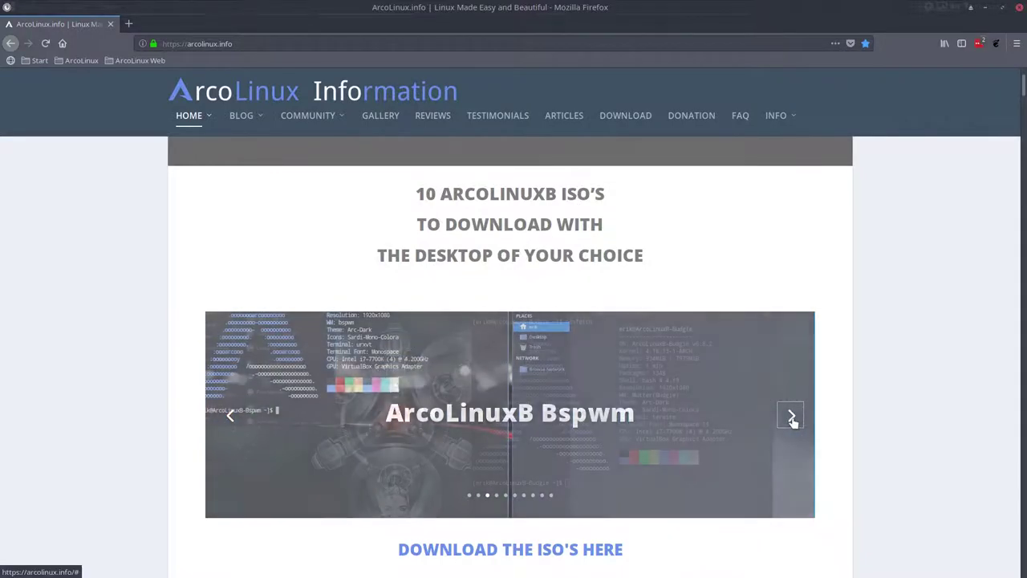
{"action": "left_click", "coordinate": [792, 417]}
{"action": "left_click", "coordinate": [791, 417]}
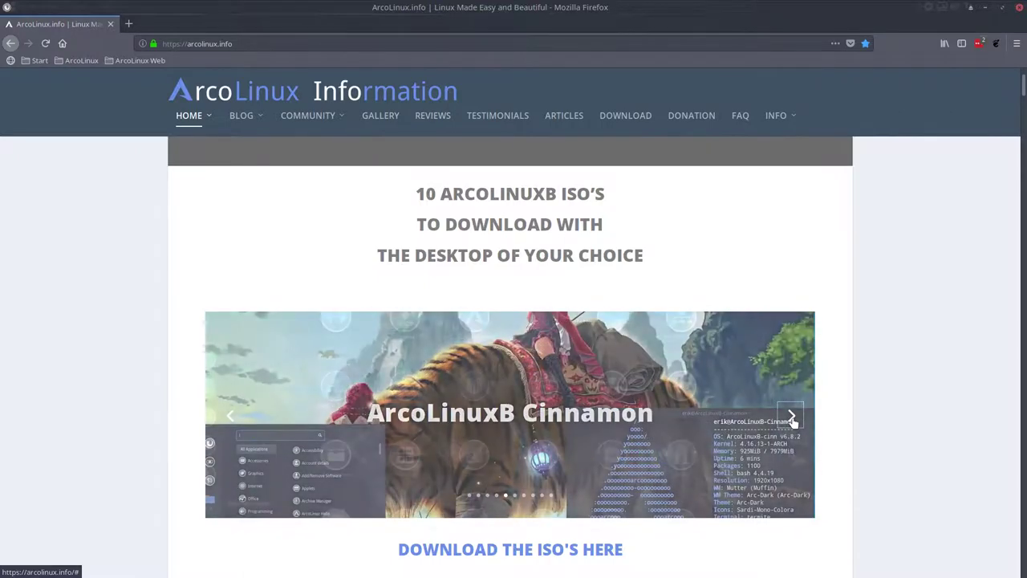
{"action": "left_click", "coordinate": [791, 417]}
{"action": "left_click", "coordinate": [791, 418]}
{"action": "left_click", "coordinate": [791, 417]}
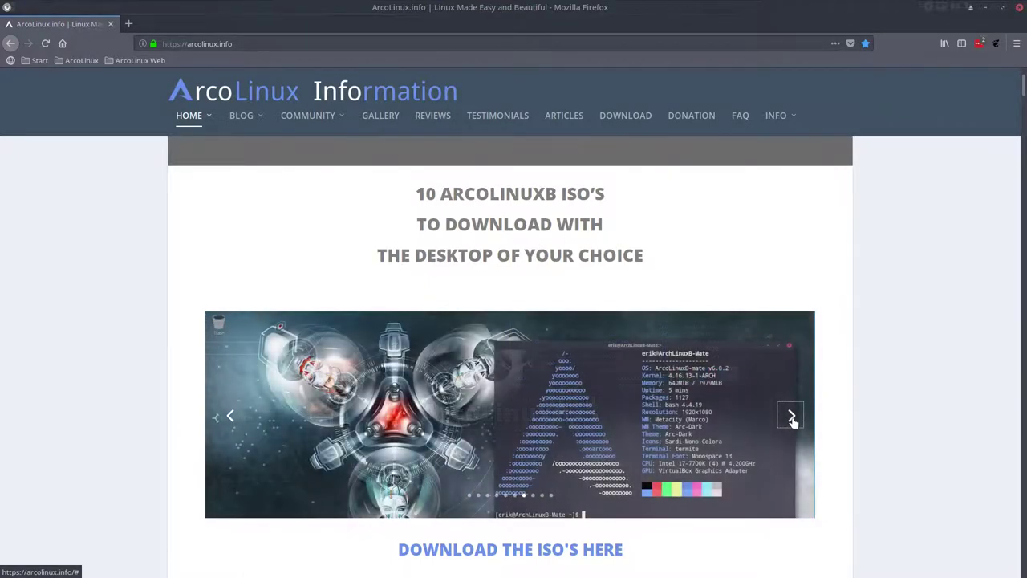
Step: Open 'Download the ISO's here' to reach the ArcoLinuxB Community Editions SourceForge page
{"action": "scroll", "coordinate": [123, 425], "scroll_direction": "down", "scroll_amount": 3}
{"action": "scroll", "coordinate": [123, 426], "scroll_direction": "down", "scroll_amount": 1}
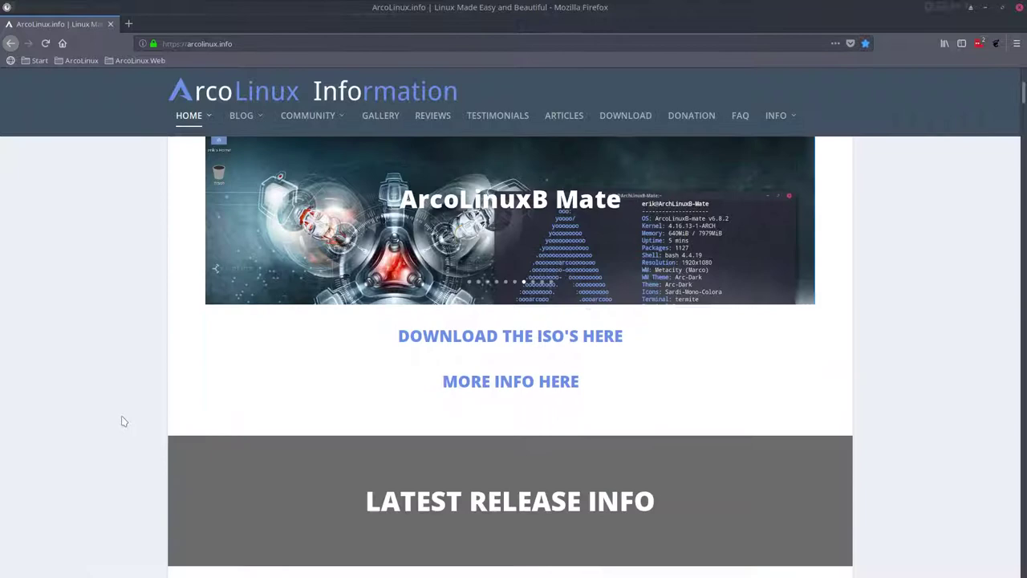
{"action": "scroll", "coordinate": [123, 425], "scroll_direction": "down", "scroll_amount": 1}
{"action": "scroll", "coordinate": [122, 425], "scroll_direction": "down", "scroll_amount": 1}
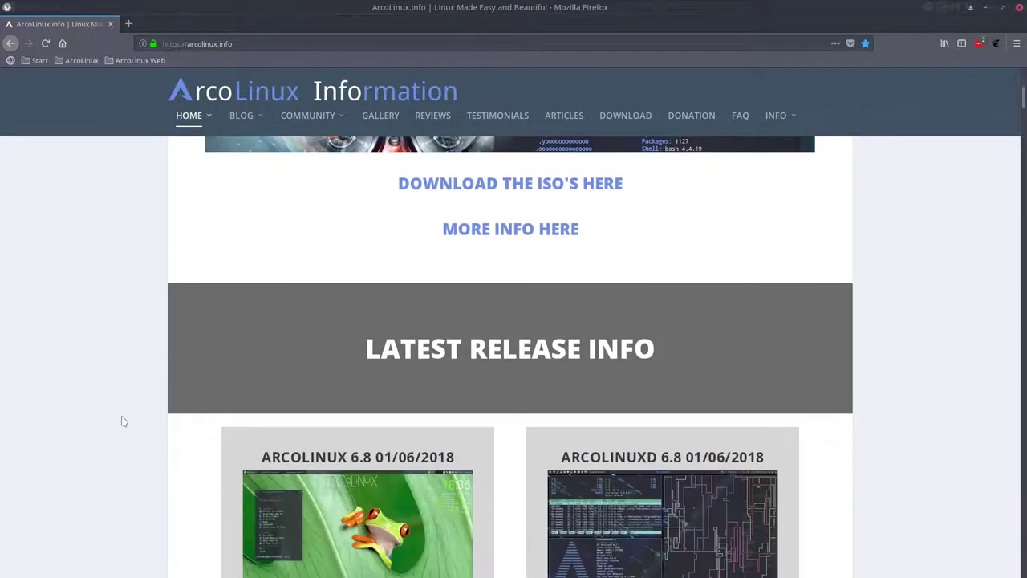
{"action": "left_click", "coordinate": [515, 185]}
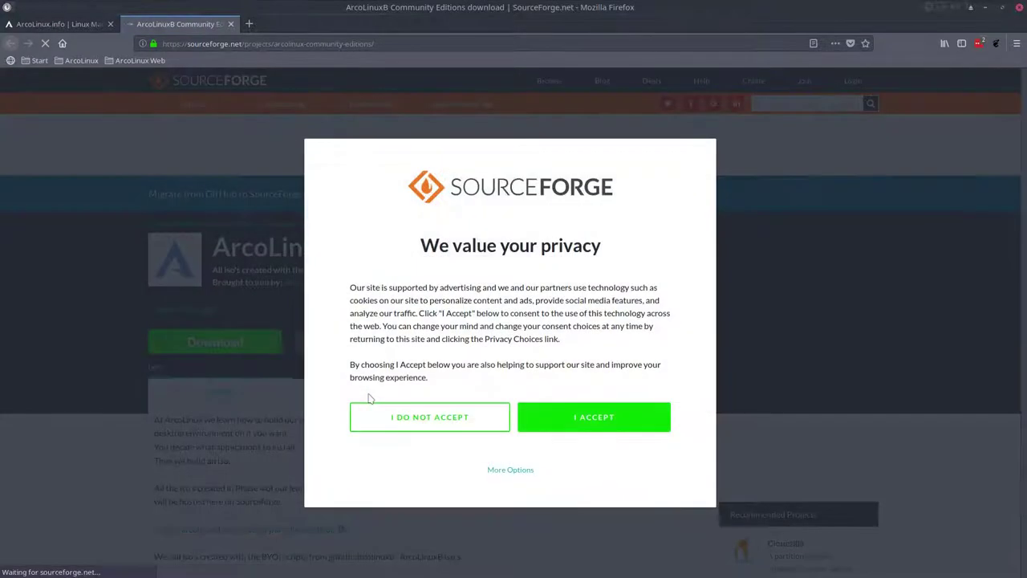
Step: Accept the privacy notice, sort edition folders by Downloads/Week descending, then revisit ArcoLinux.info
{"action": "left_click", "coordinate": [556, 413]}
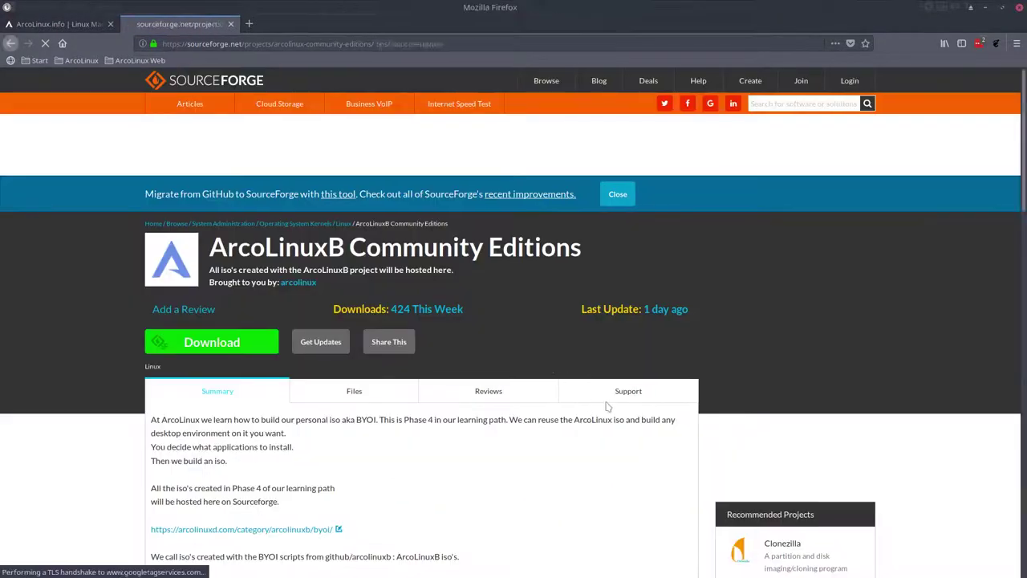
{"action": "left_click", "coordinate": [614, 395]}
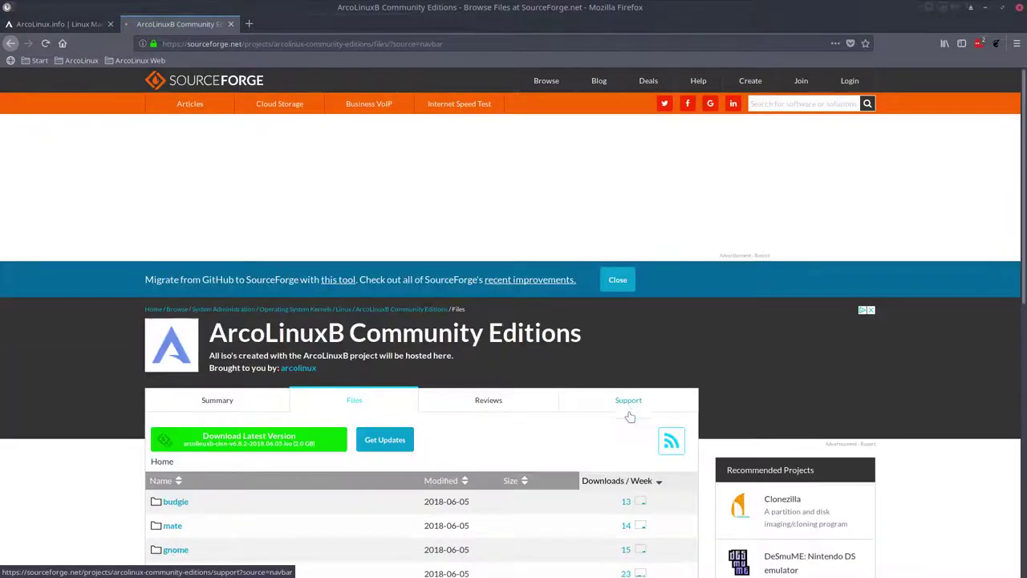
{"action": "left_click", "coordinate": [629, 405]}
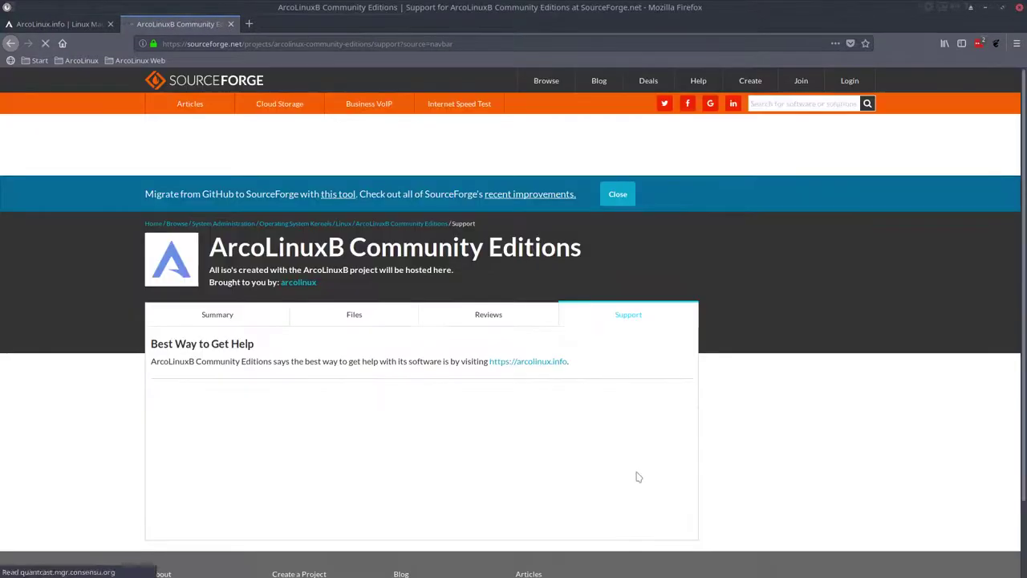
{"action": "left_click", "coordinate": [10, 45]}
{"action": "left_click", "coordinate": [606, 395]}
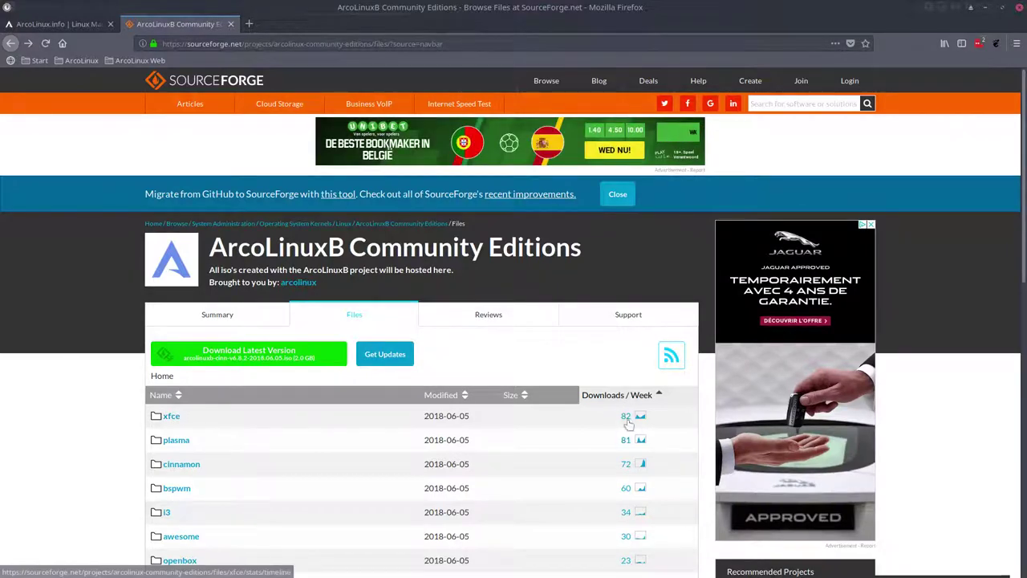
{"action": "scroll", "coordinate": [527, 468], "scroll_direction": "down", "scroll_amount": 2}
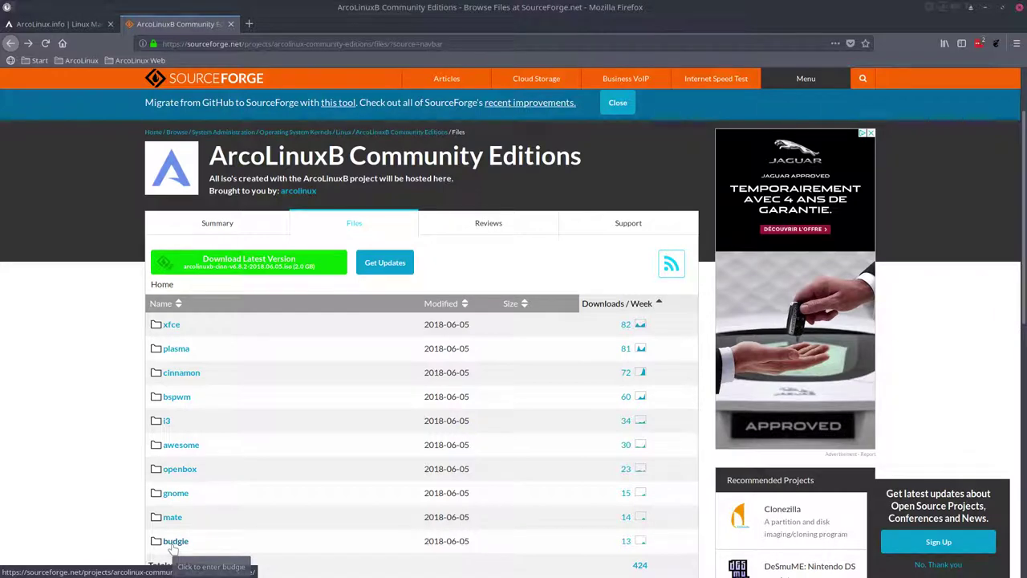
{"action": "left_click", "coordinate": [60, 29]}
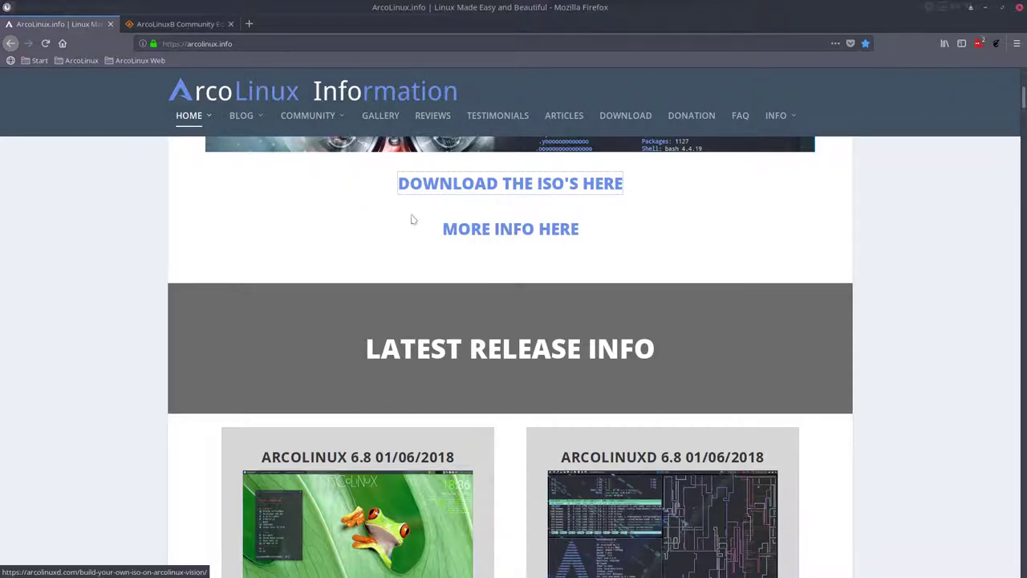
Step: Read arcolinuxd.com's 'Build Your Own ISO – Vision' article to the end, then revisit SourceForge
{"action": "left_click", "coordinate": [545, 233]}
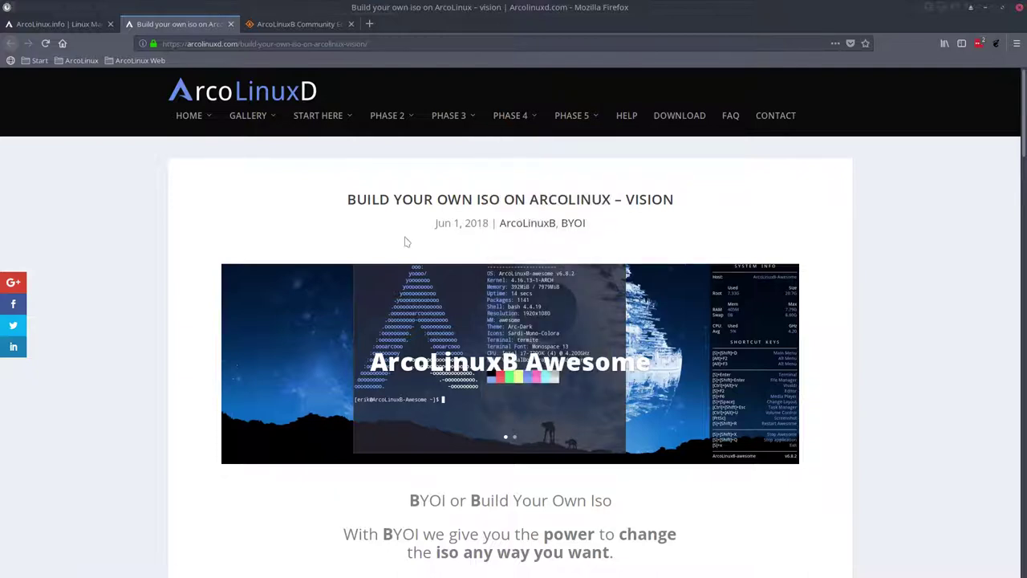
{"action": "scroll", "coordinate": [405, 241], "scroll_direction": "down", "scroll_amount": 3}
{"action": "scroll", "coordinate": [406, 239], "scroll_direction": "down", "scroll_amount": 3}
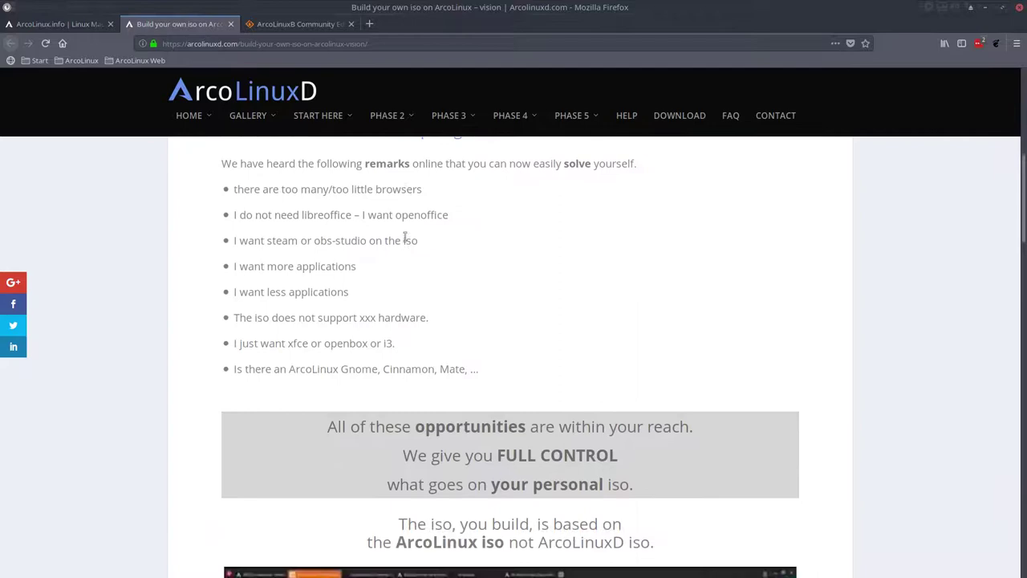
{"action": "scroll", "coordinate": [405, 239], "scroll_direction": "down", "scroll_amount": 2}
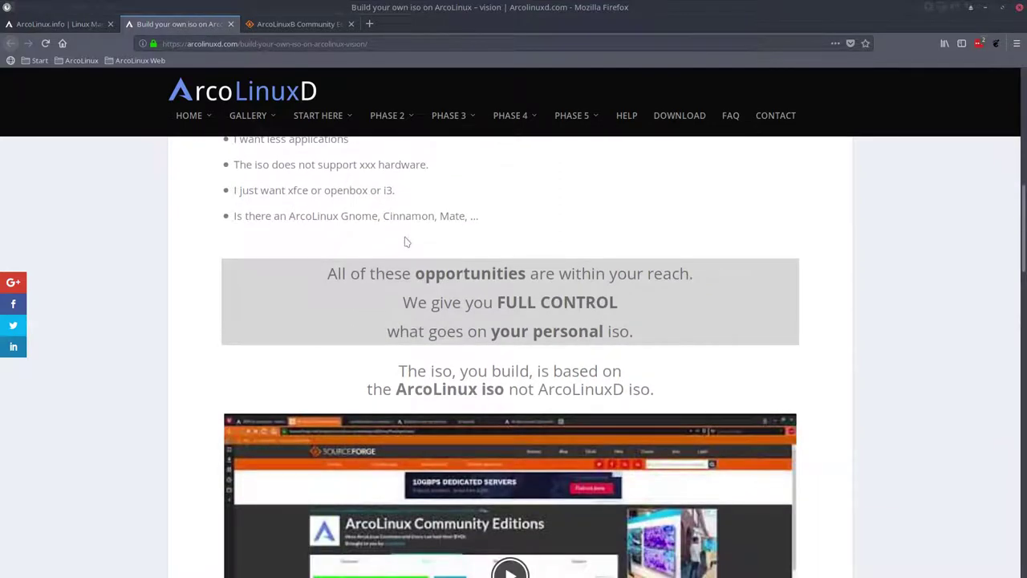
{"action": "scroll", "coordinate": [405, 241], "scroll_direction": "down", "scroll_amount": 3}
{"action": "scroll", "coordinate": [405, 242], "scroll_direction": "down", "scroll_amount": 3}
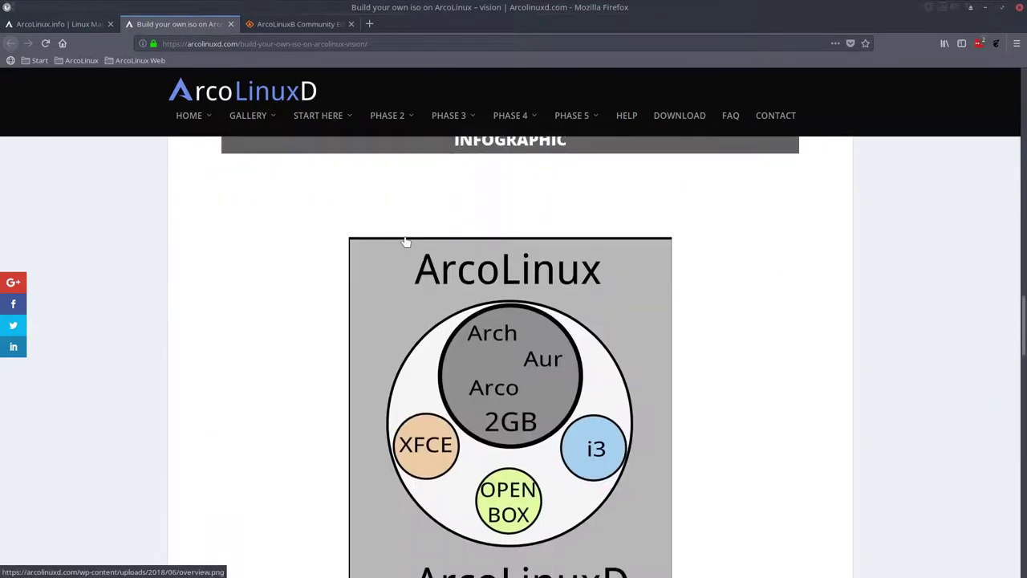
{"action": "scroll", "coordinate": [405, 242], "scroll_direction": "down", "scroll_amount": 5}
{"action": "scroll", "coordinate": [405, 241], "scroll_direction": "down", "scroll_amount": 5}
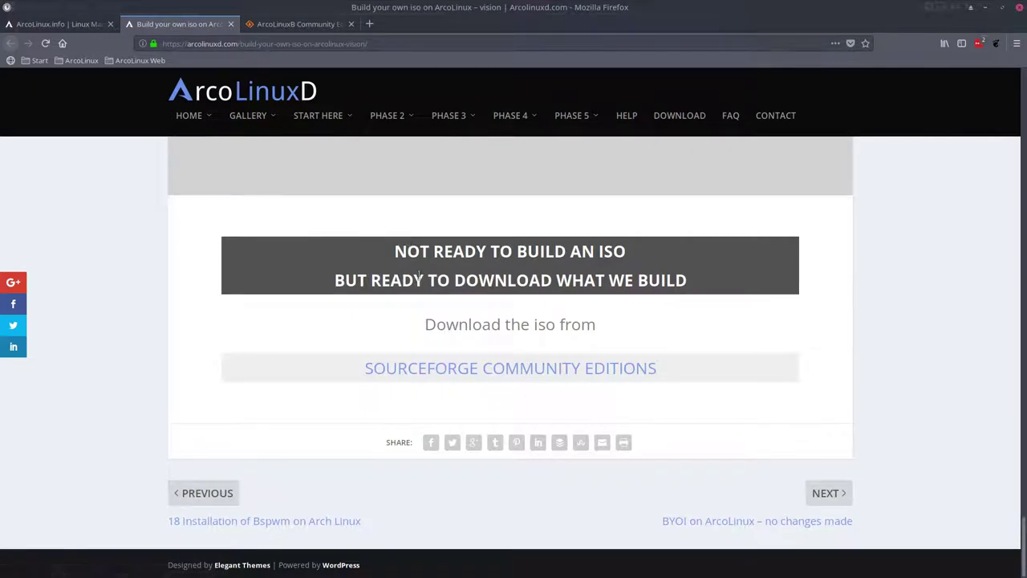
{"action": "left_click", "coordinate": [495, 365]}
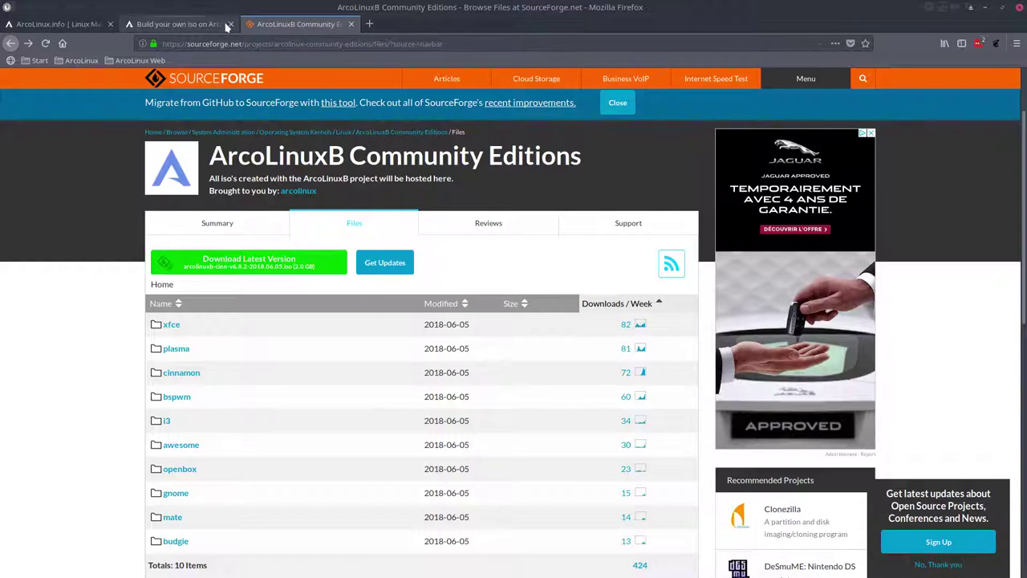
Step: Drag the Firefox window down off screen to reveal the empty desktop
{"action": "mouse_move", "coordinate": [432, 10]}
{"action": "left_mouse_down"}
{"action": "mouse_move", "coordinate": [29, 329]}
{"action": "mouse_move", "coordinate": [0, 329]}
{"action": "left_mouse_up"}
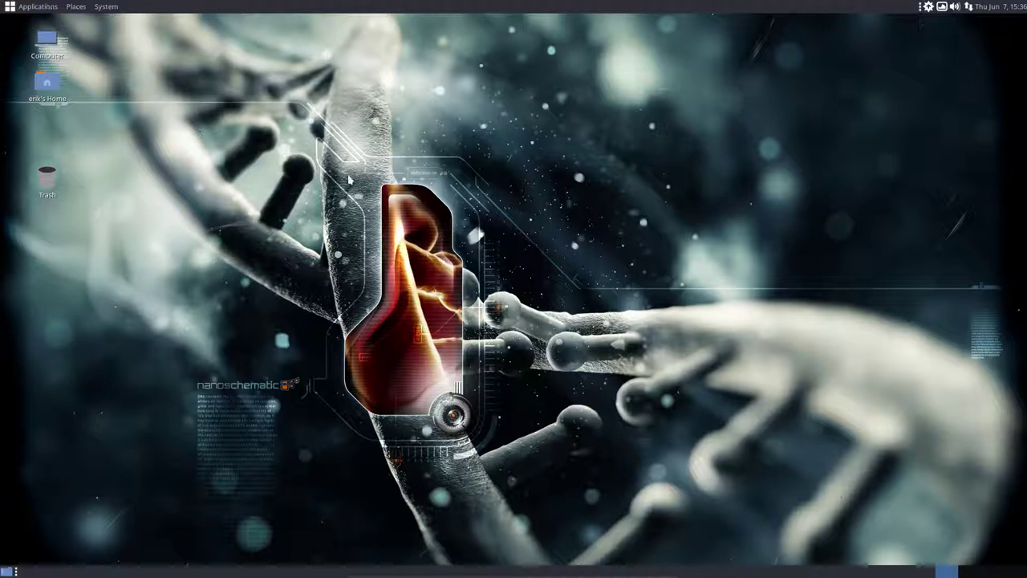
Step: Open a Termite terminal with Ctrl+Alt+T and move it to the upper right
{"action": "key", "text": "ctrl+alt+t"}
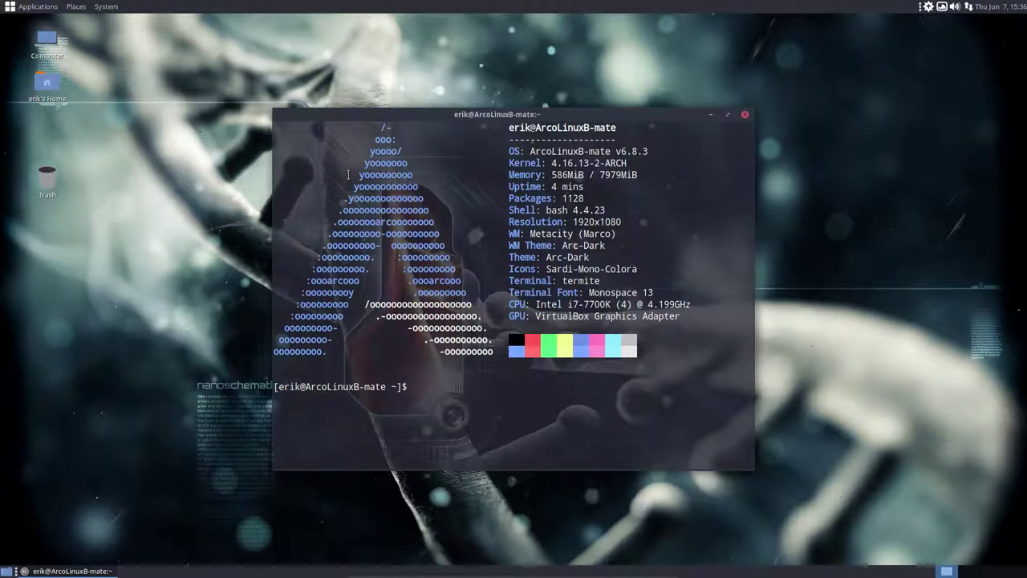
{"action": "left_click_drag", "start_coordinate": [504, 125], "coordinate": [737, 74]}
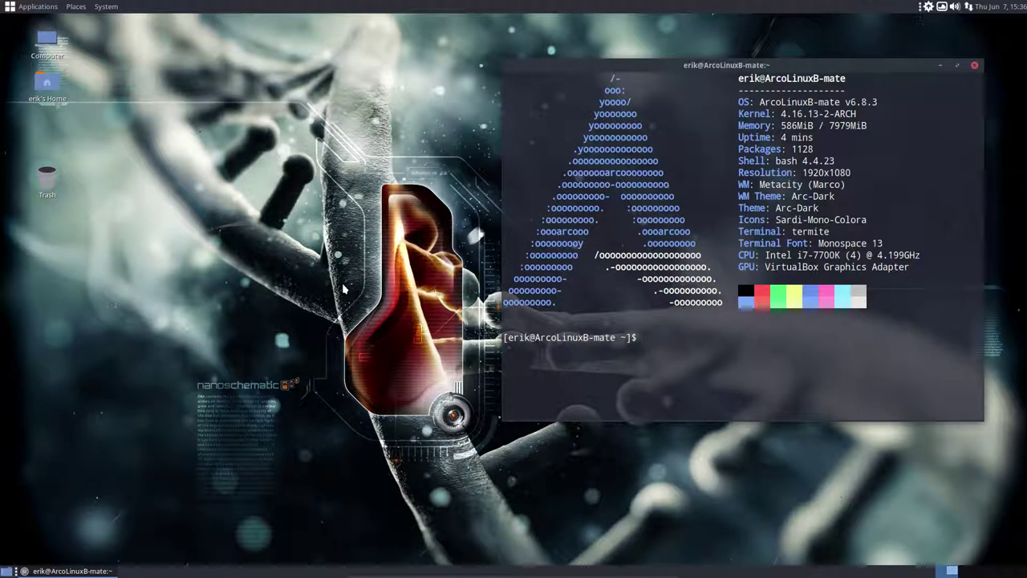
{"action": "left_click", "coordinate": [29, 7]}
{"action": "mouse_move", "coordinate": [36, 23]}
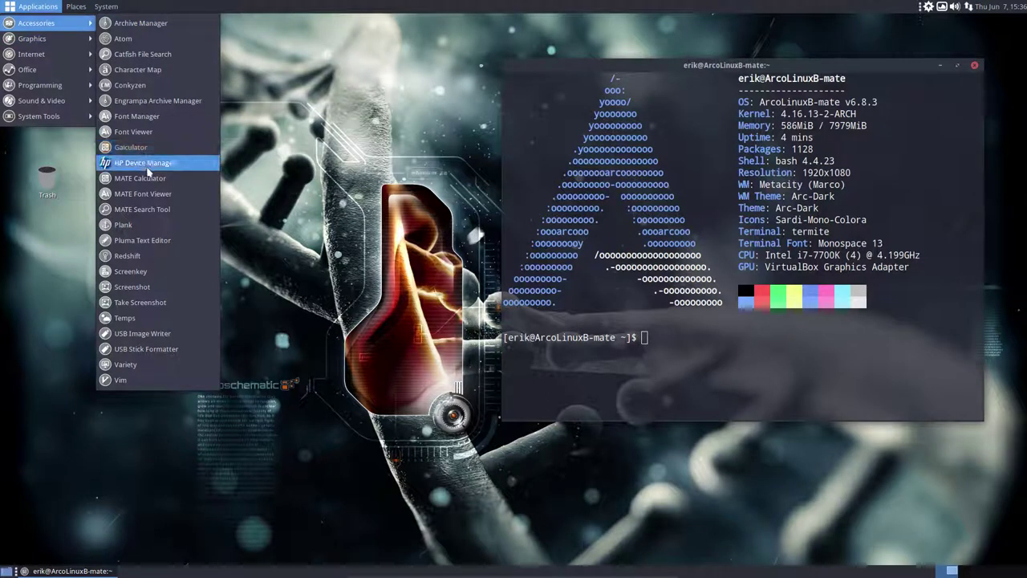
{"action": "left_click", "coordinate": [666, 347]}
{"action": "type", "text": "s"}
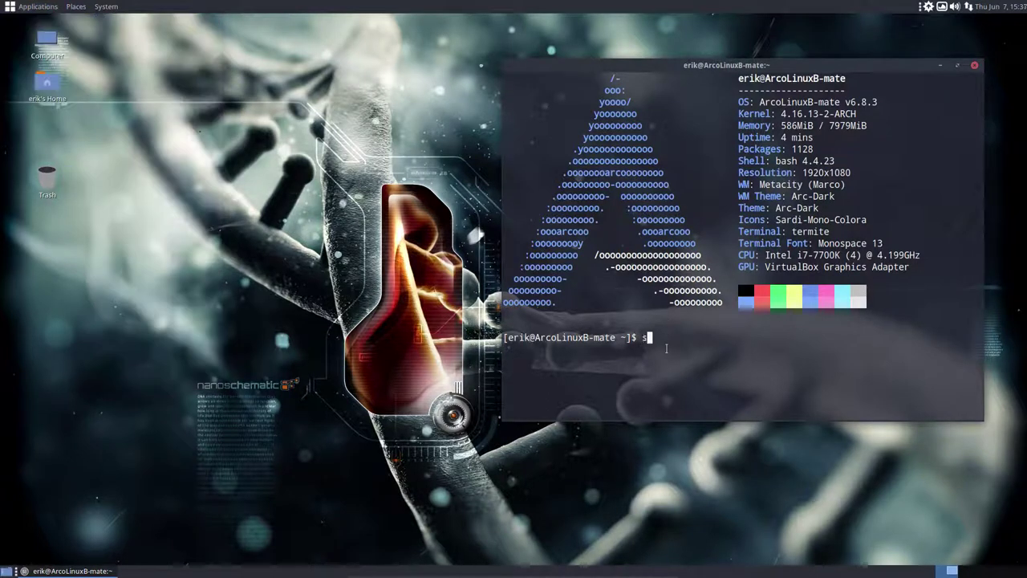
Step: Run sudo hardcode-fixer in the terminal
{"action": "type", "text": "udo h"}
{"action": "key", "text": "BackSpace"}
{"action": "type", "text": "hard"}
{"action": "type", "text": "co"}
{"action": "key", "text": "Tab"}
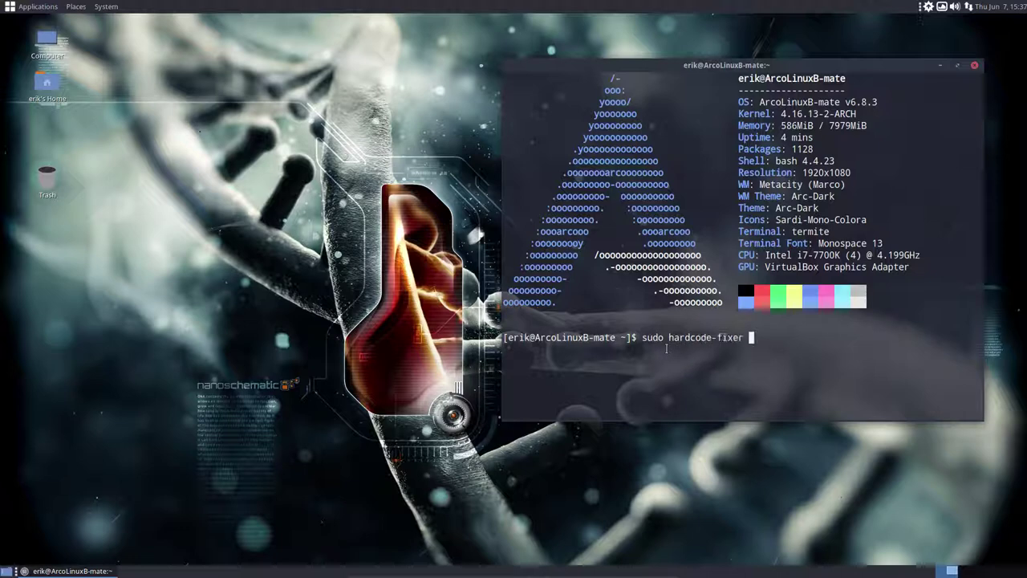
{"action": "key", "text": "Return"}
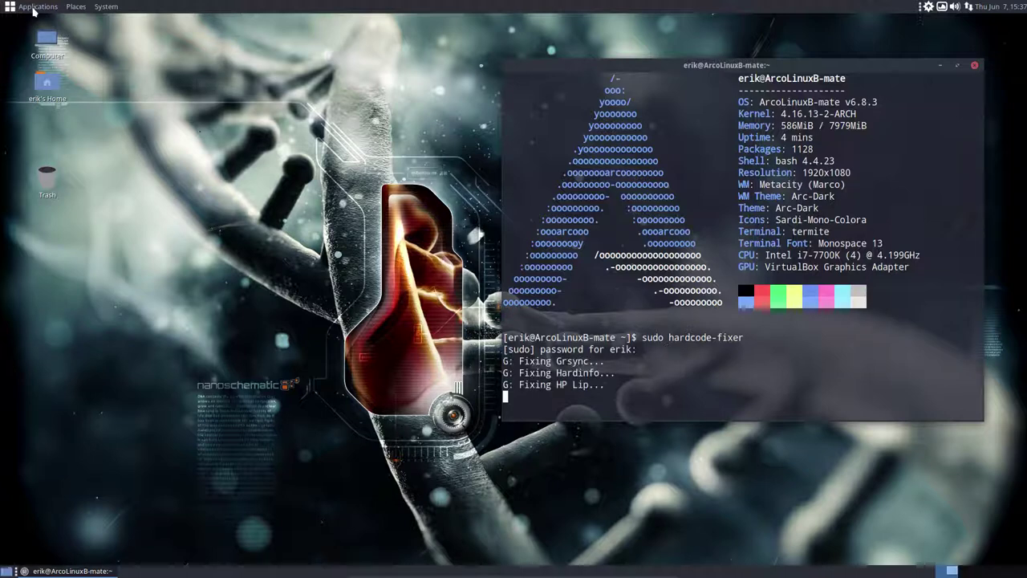
{"action": "left_click", "coordinate": [38, 6]}
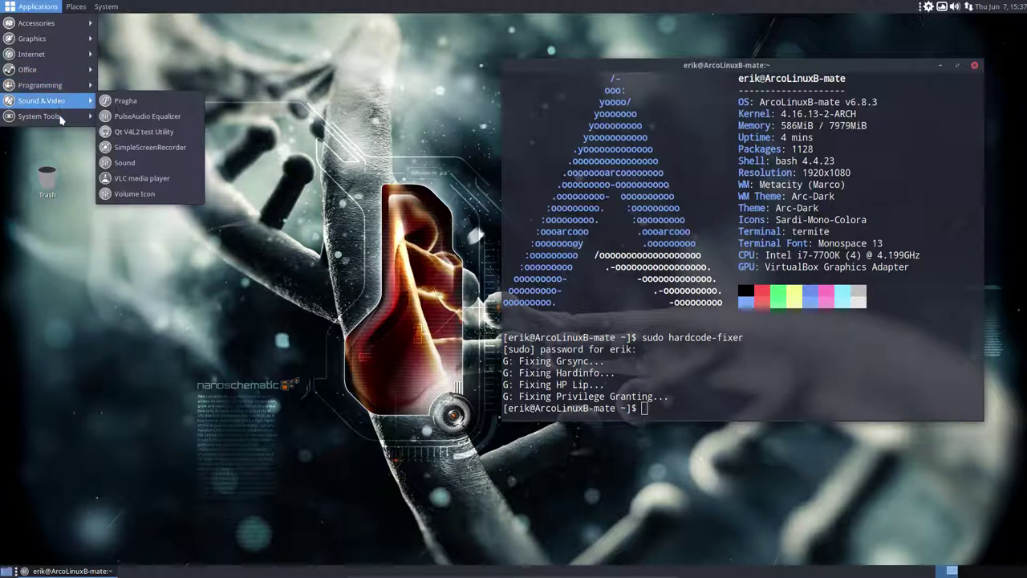
{"action": "mouse_move", "coordinate": [39, 116]}
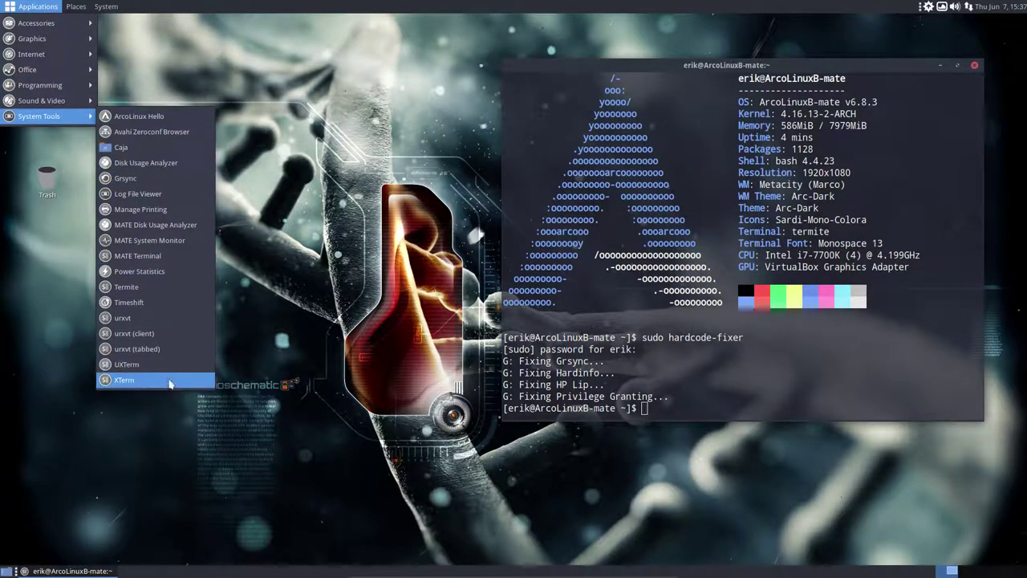
{"action": "left_click", "coordinate": [160, 241]}
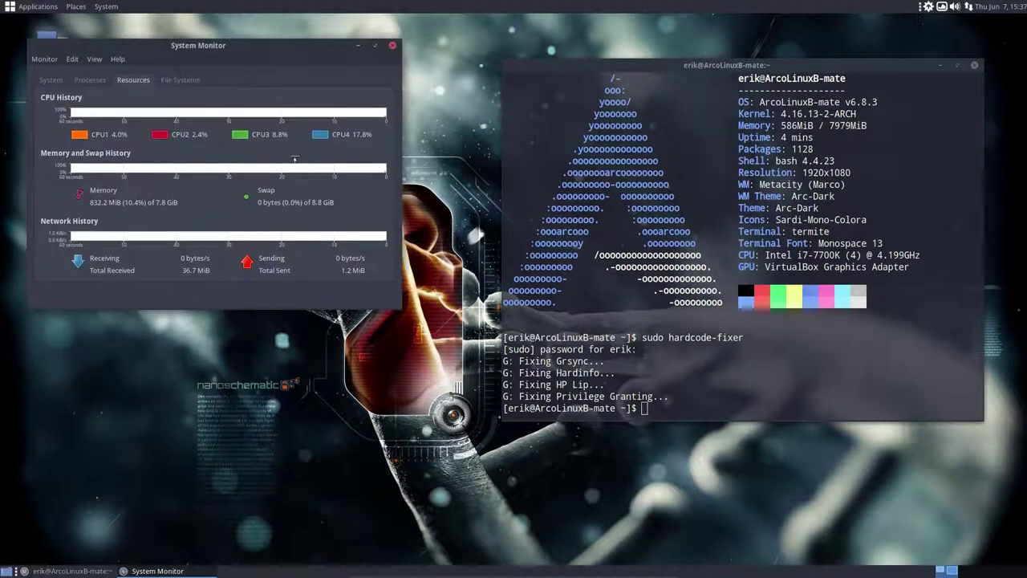
{"action": "mouse_move", "coordinate": [277, 32]}
{"action": "left_mouse_down"}
{"action": "mouse_move", "coordinate": [311, 214]}
{"action": "mouse_move", "coordinate": [335, 44]}
{"action": "mouse_move", "coordinate": [301, 90]}
{"action": "left_mouse_up"}
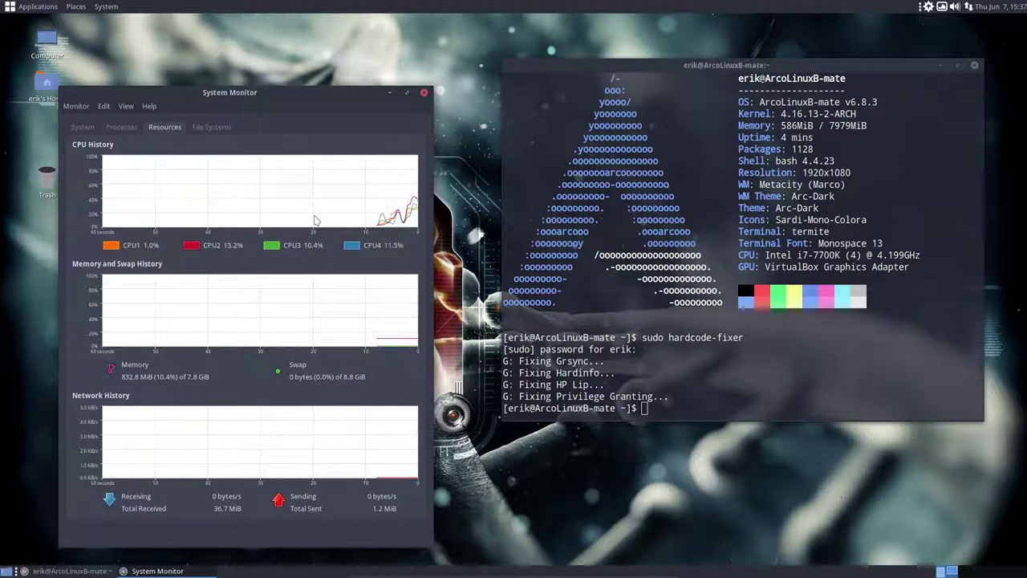
{"action": "left_click", "coordinate": [425, 94]}
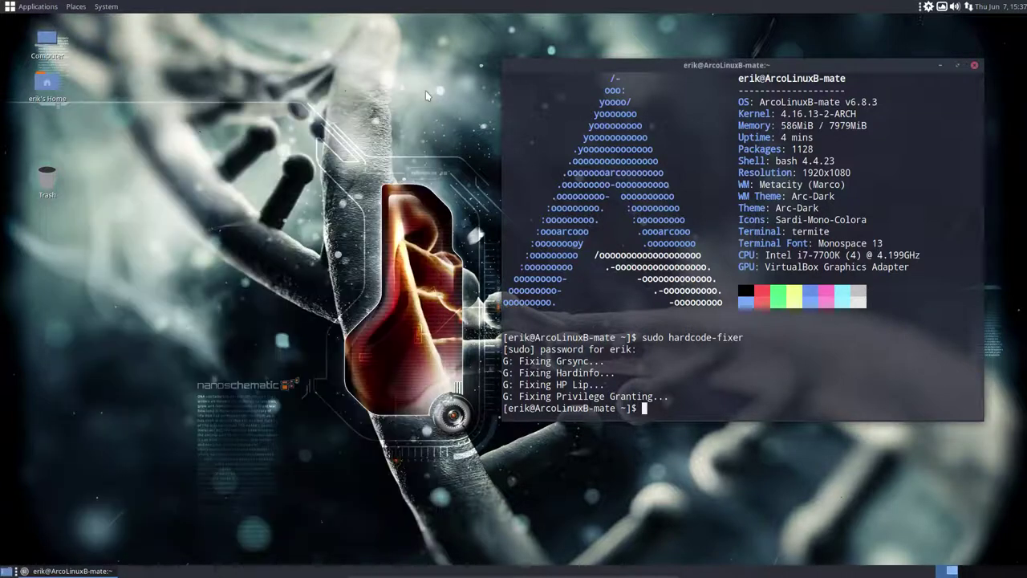
Step: Close the fixer terminal, open Keyboard Shortcuts, and delete the existing termite custom shortcut
{"action": "left_click", "coordinate": [975, 66]}
{"action": "left_click", "coordinate": [77, 7]}
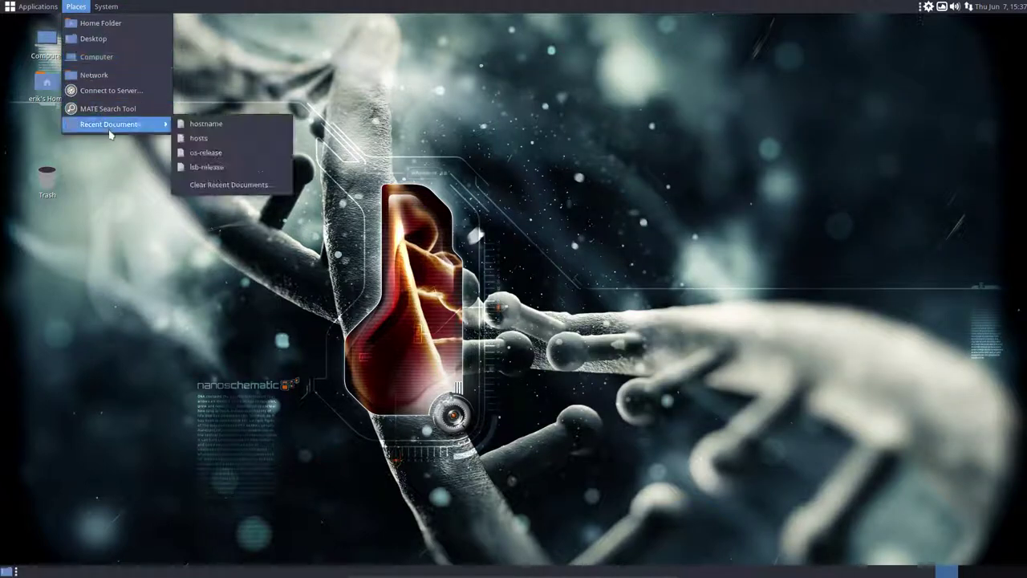
{"action": "mouse_move", "coordinate": [106, 7]}
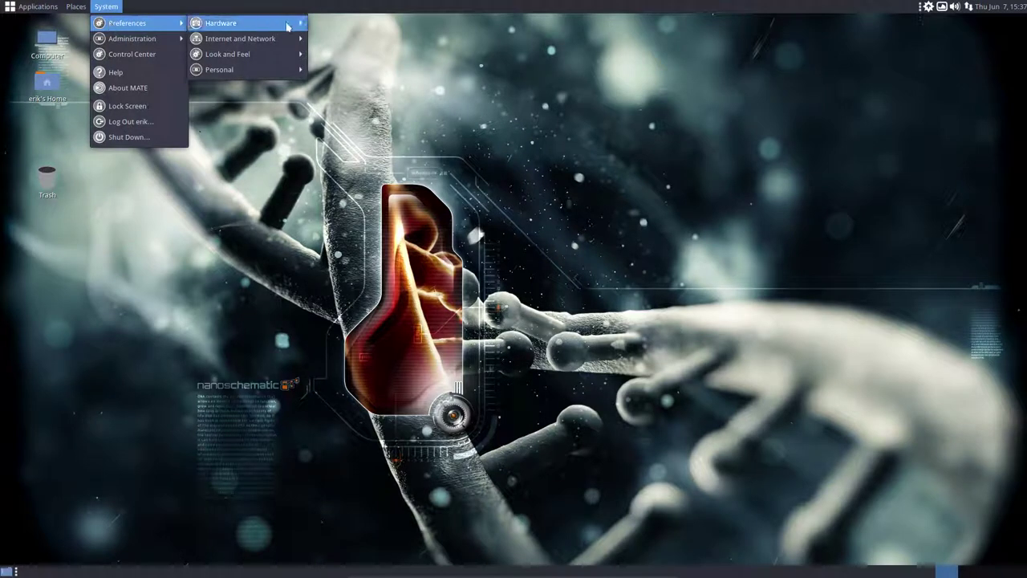
{"action": "mouse_move", "coordinate": [231, 22]}
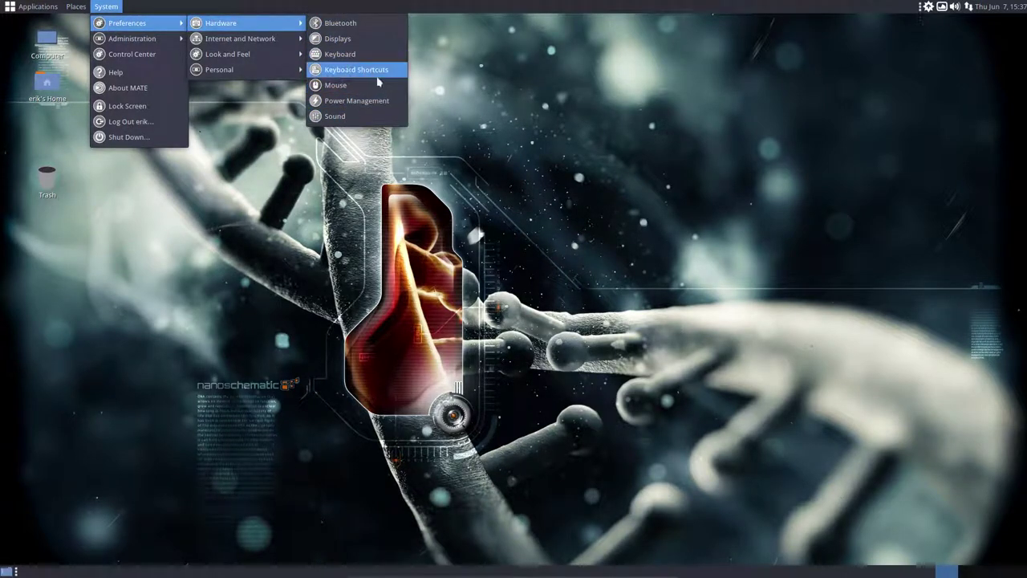
{"action": "left_click", "coordinate": [372, 70]}
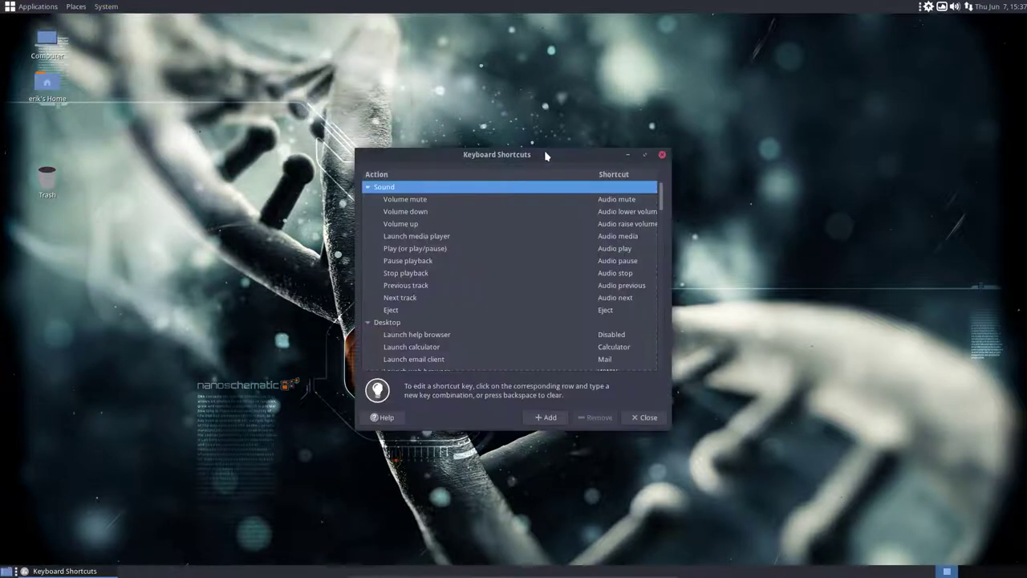
{"action": "left_click_drag", "start_coordinate": [546, 152], "coordinate": [516, 92]}
{"action": "scroll", "coordinate": [495, 174], "scroll_direction": "down", "scroll_amount": 10}
{"action": "scroll", "coordinate": [493, 188], "scroll_direction": "down", "scroll_amount": 5}
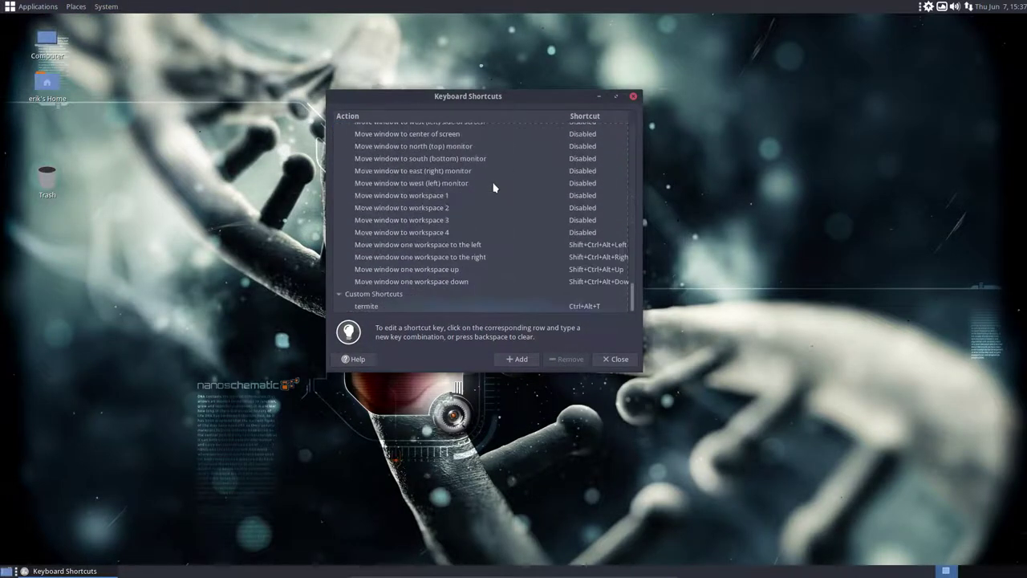
{"action": "double_click", "coordinate": [422, 308]}
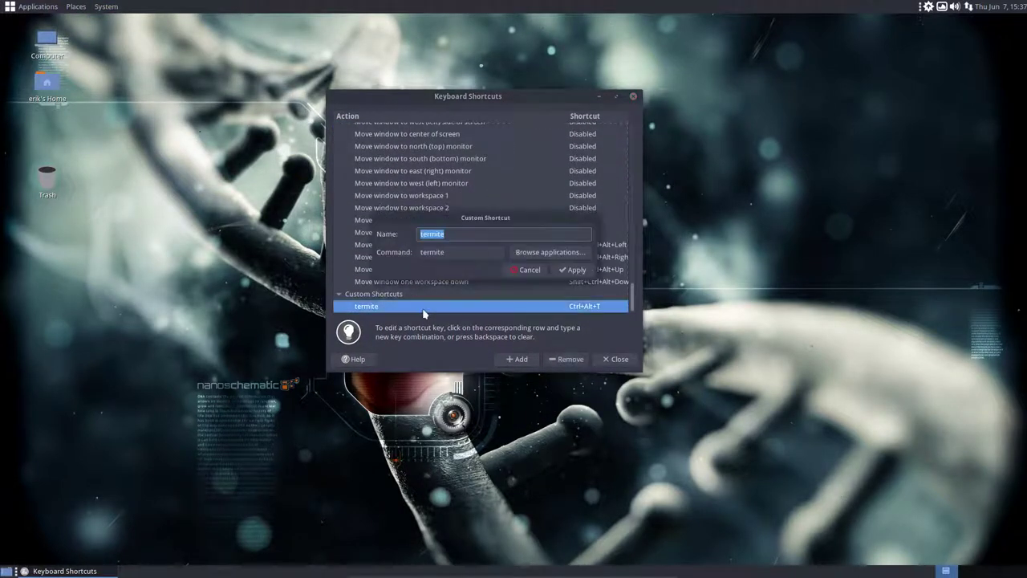
{"action": "left_click", "coordinate": [531, 271]}
{"action": "left_click", "coordinate": [559, 361]}
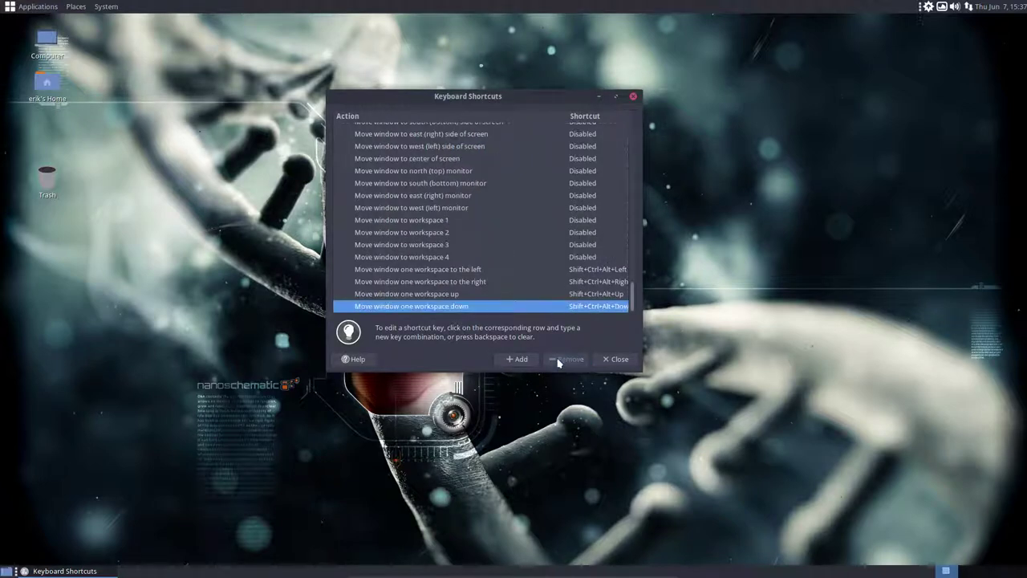
Step: Add a custom shortcut named termite running termite, bound to Ctrl+Alt+T
{"action": "left_click", "coordinate": [533, 360]}
{"action": "type", "text": "termite"}
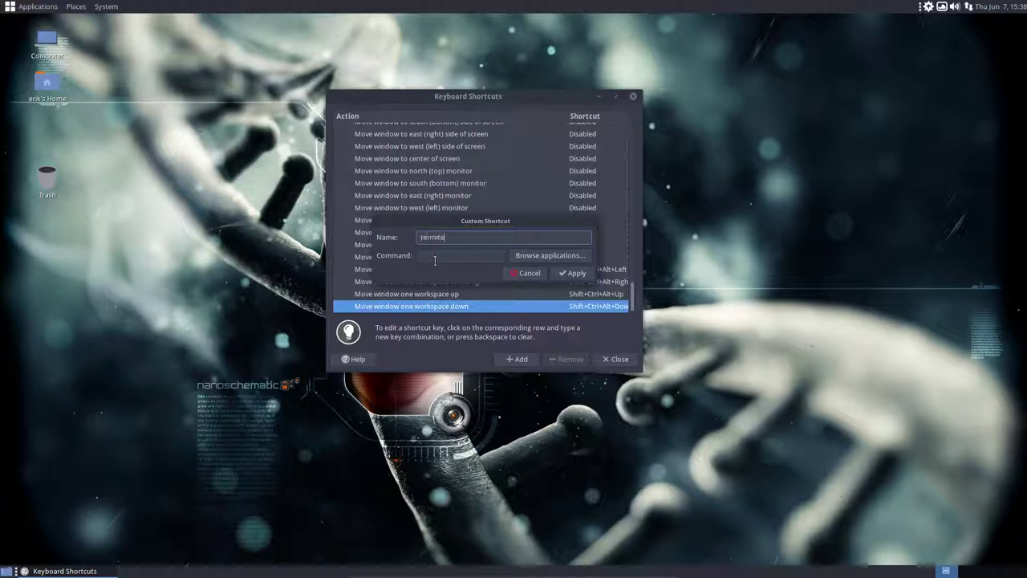
{"action": "left_click", "coordinate": [434, 257]}
{"action": "type", "text": "te"}
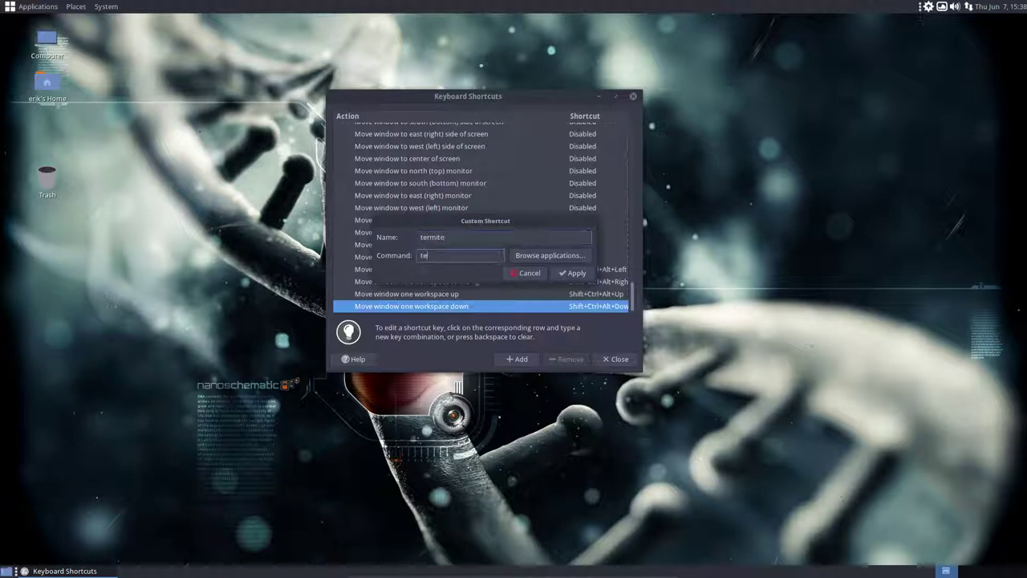
{"action": "type", "text": "rmite"}
{"action": "left_click", "coordinate": [573, 273]}
{"action": "left_click", "coordinate": [583, 307]}
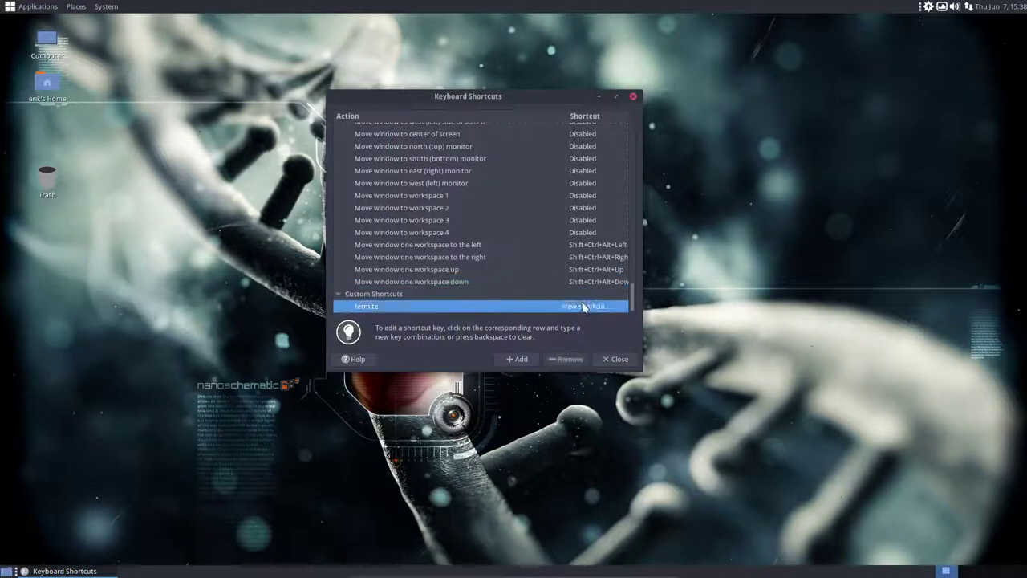
{"action": "key", "text": "ctrl+alt+t"}
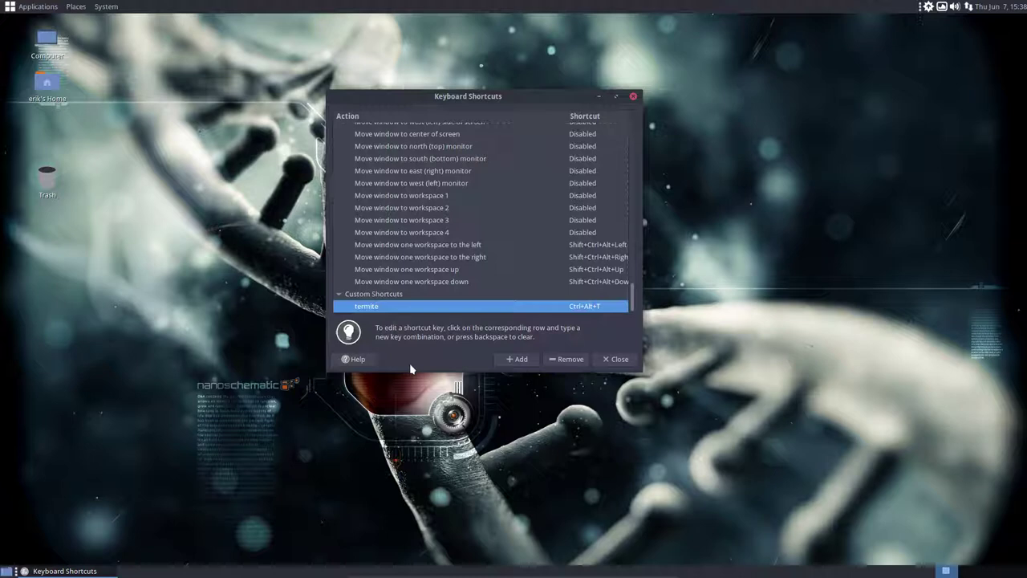
Step: Test that Ctrl+Alt+T opens a terminal, then close it and Keyboard Shortcuts
{"action": "key", "text": "ctrl+alt+t"}
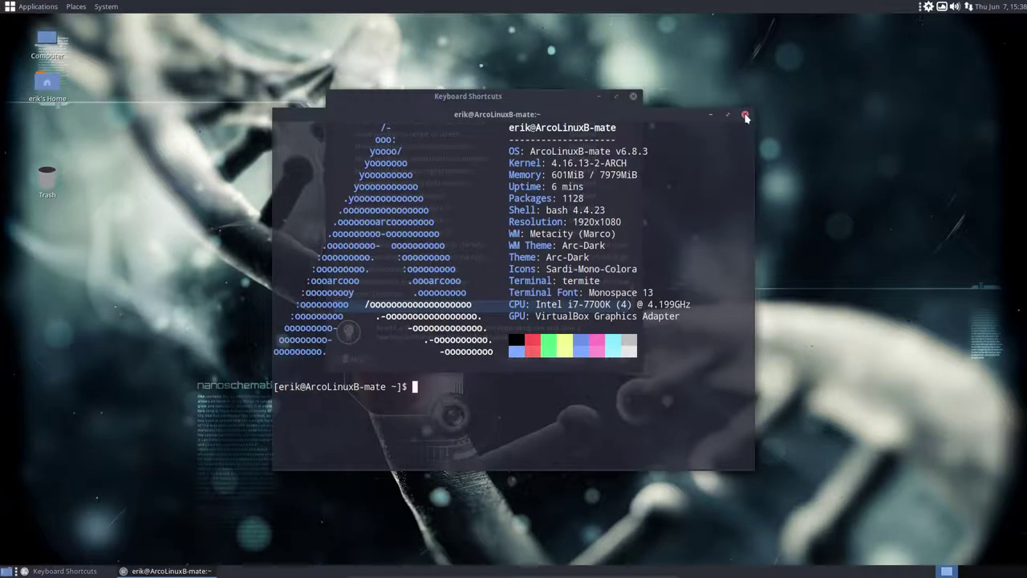
{"action": "left_click", "coordinate": [745, 114]}
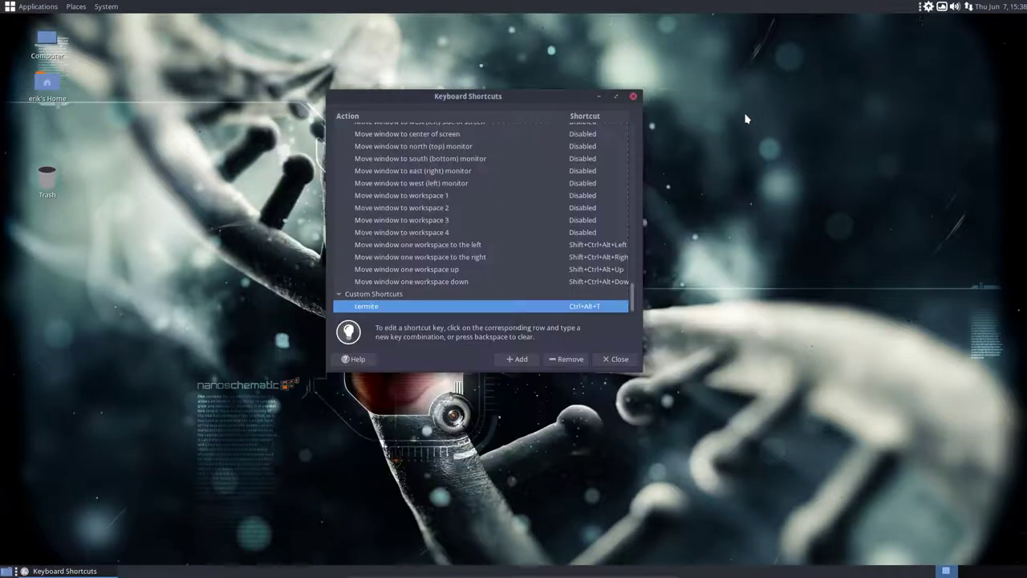
{"action": "left_click", "coordinate": [635, 97]}
{"action": "left_click", "coordinate": [94, 6]}
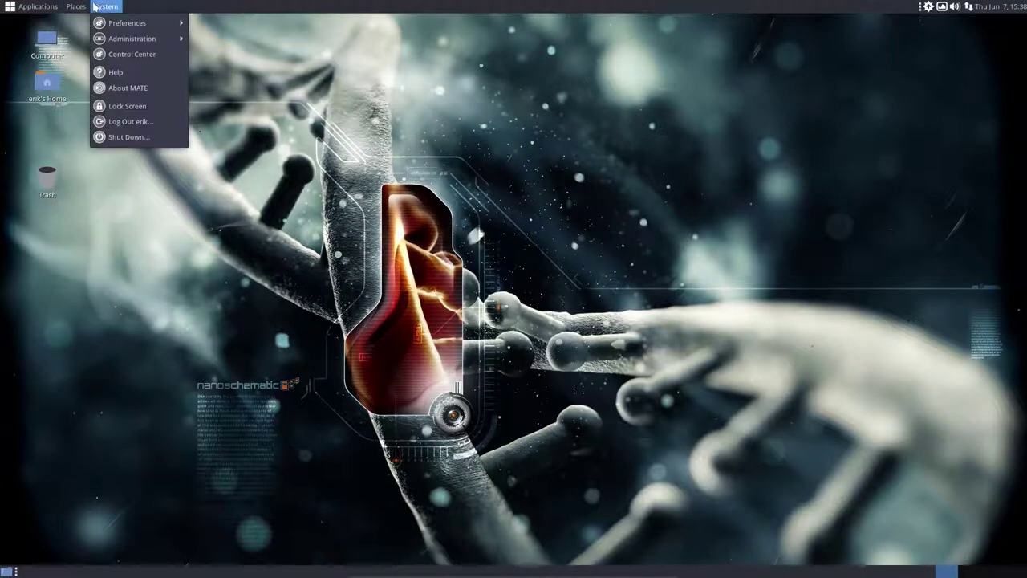
{"action": "mouse_move", "coordinate": [222, 23]}
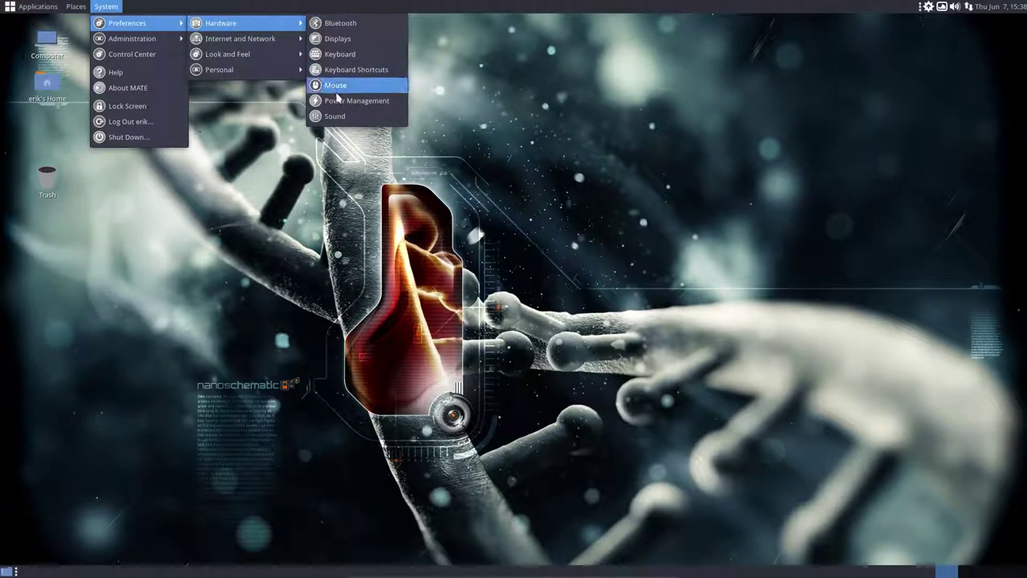
Step: Open the MATE Control Center and move it to the upper right
{"action": "left_click", "coordinate": [133, 57]}
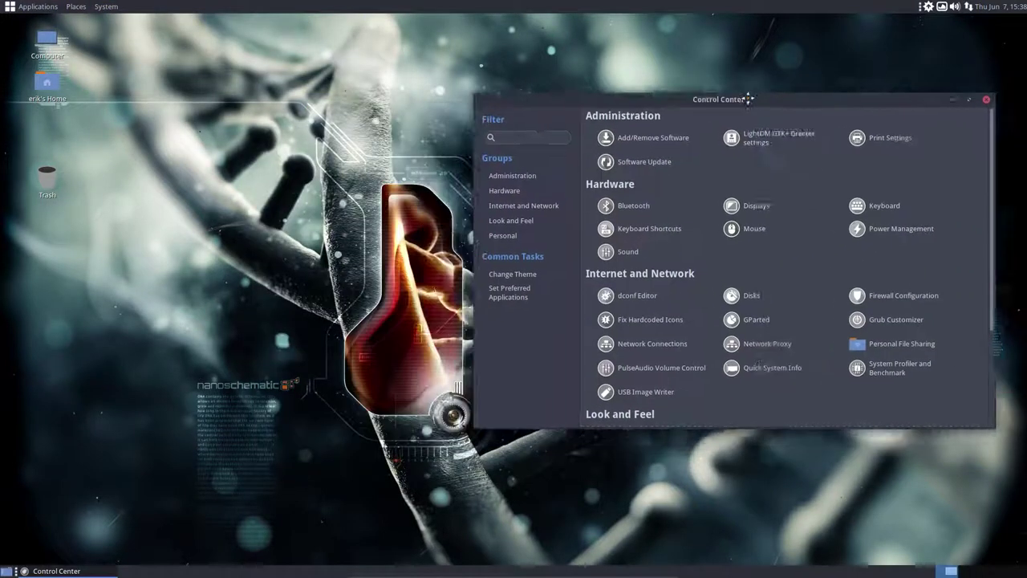
{"action": "left_click_drag", "start_coordinate": [520, 142], "coordinate": [769, 75]}
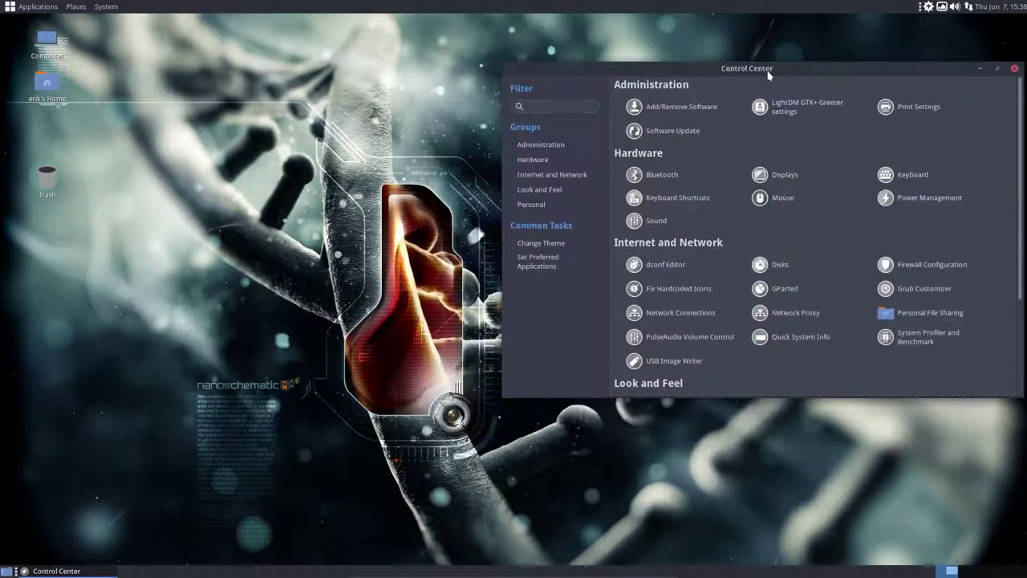
{"action": "left_click", "coordinate": [102, 7]}
{"action": "mouse_move", "coordinate": [128, 22]}
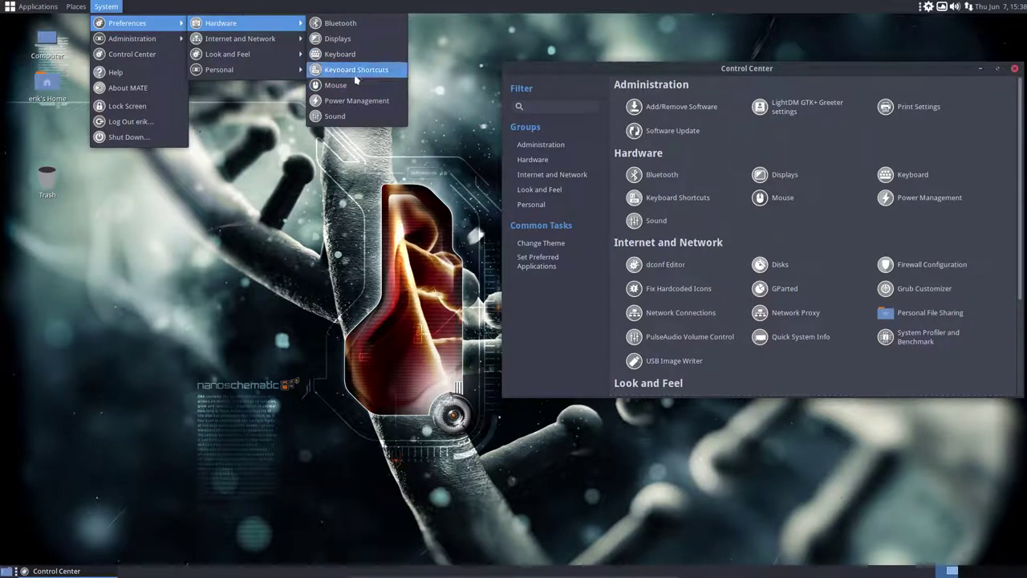
{"action": "mouse_move", "coordinate": [240, 39]}
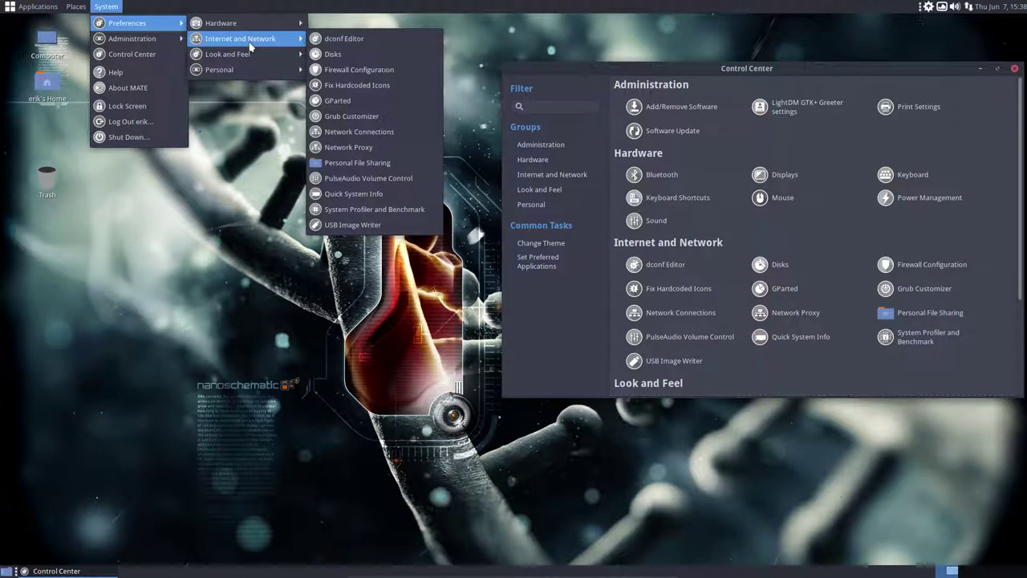
Step: Run Fix Hardcoded Icons with the admin password and dismiss its 'all icons fixed' report
{"action": "left_click", "coordinate": [364, 88]}
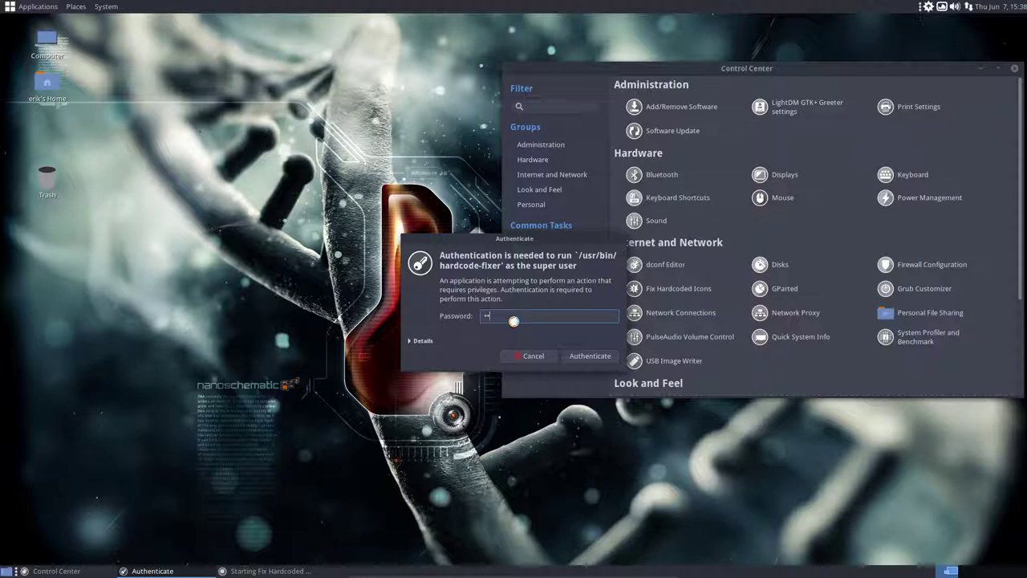
{"action": "key", "text": "Return"}
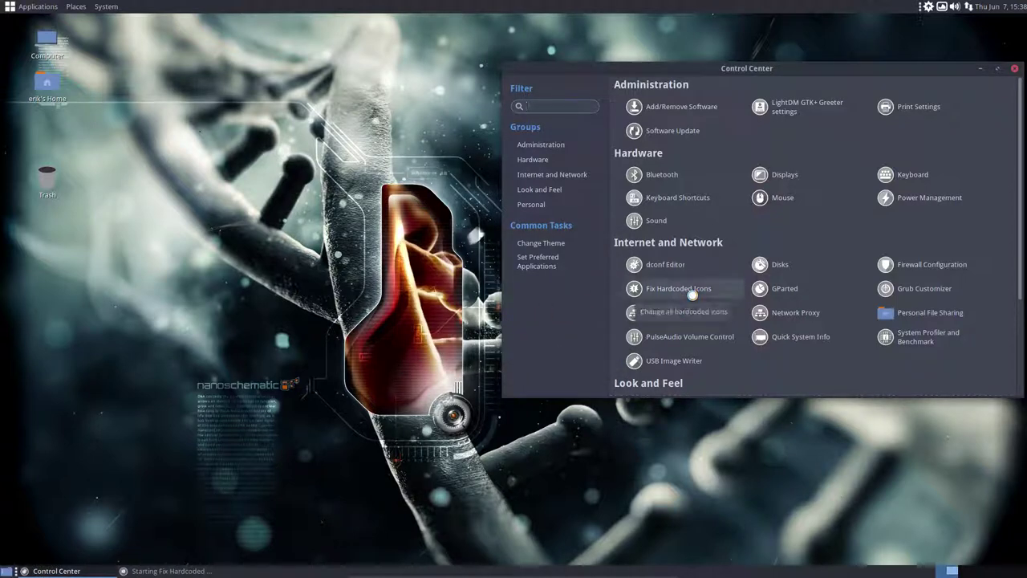
{"action": "left_click_drag", "start_coordinate": [746, 70], "coordinate": [703, 59]}
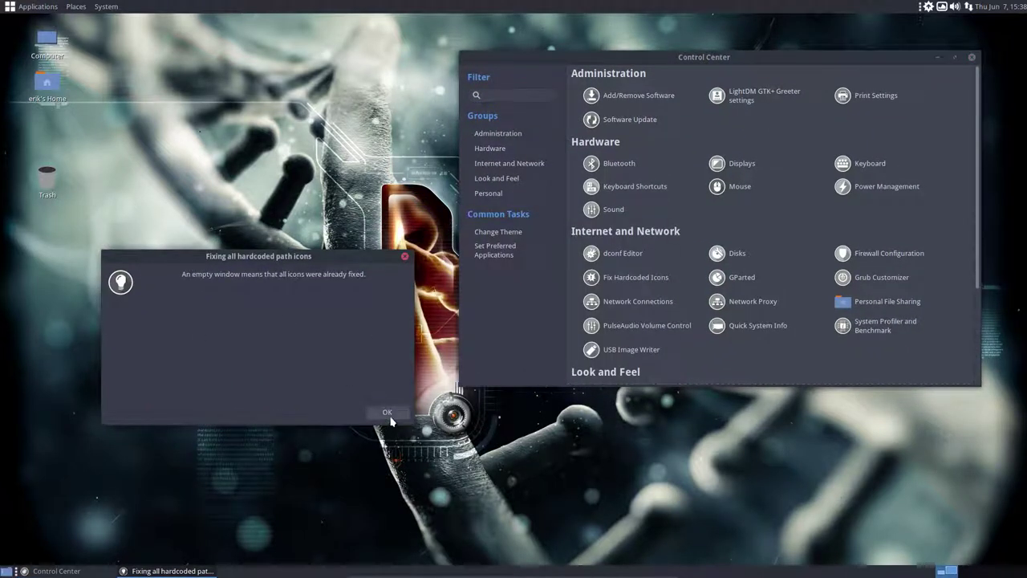
{"action": "left_click", "coordinate": [390, 418]}
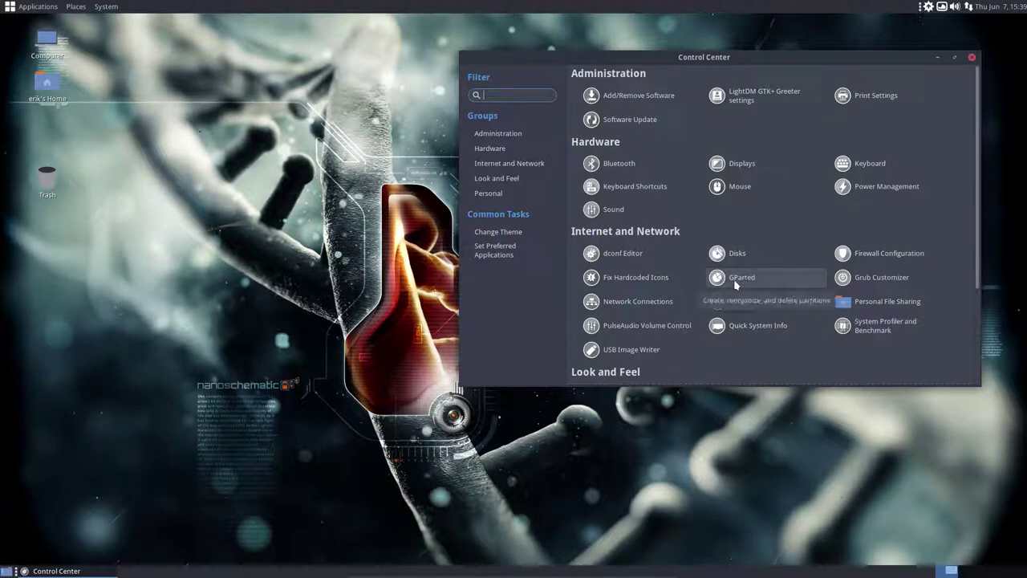
Step: Open and close Quick System Info and USB Image Writer, then close the Control Center
{"action": "left_click", "coordinate": [758, 325]}
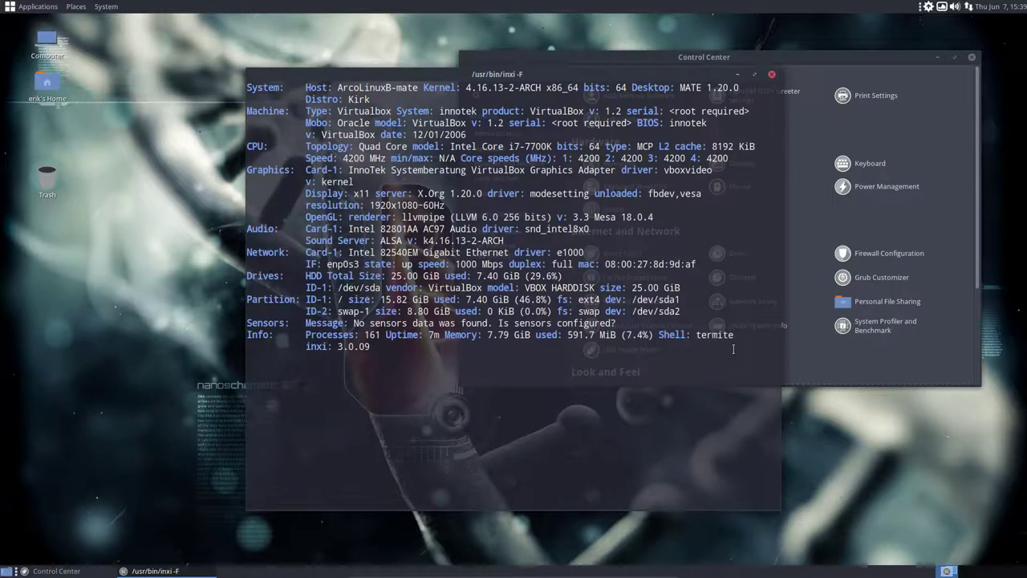
{"action": "left_click_drag", "start_coordinate": [699, 76], "coordinate": [532, 99]}
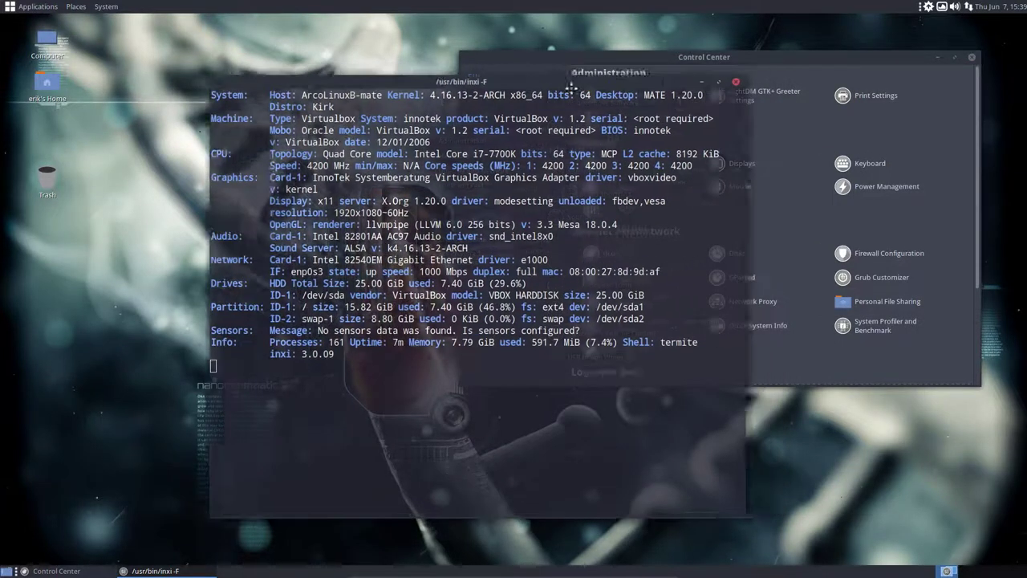
{"action": "left_click", "coordinate": [605, 97]}
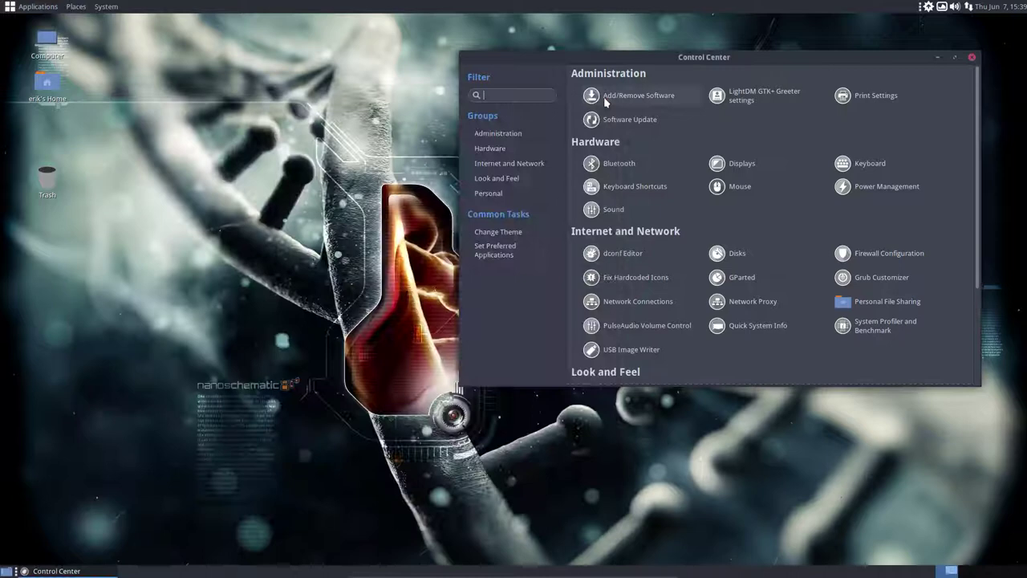
{"action": "left_click", "coordinate": [634, 350]}
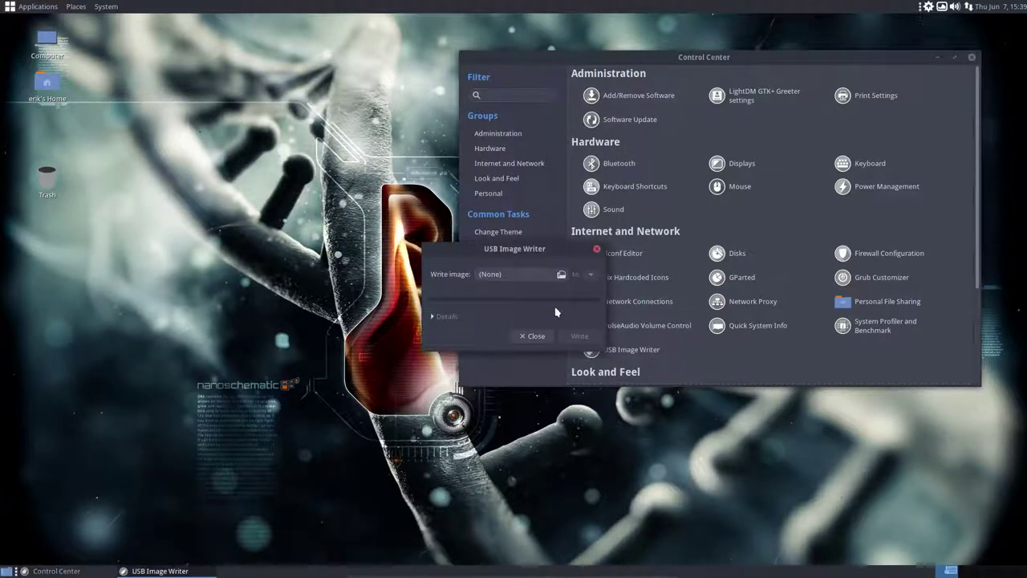
{"action": "left_click", "coordinate": [536, 337]}
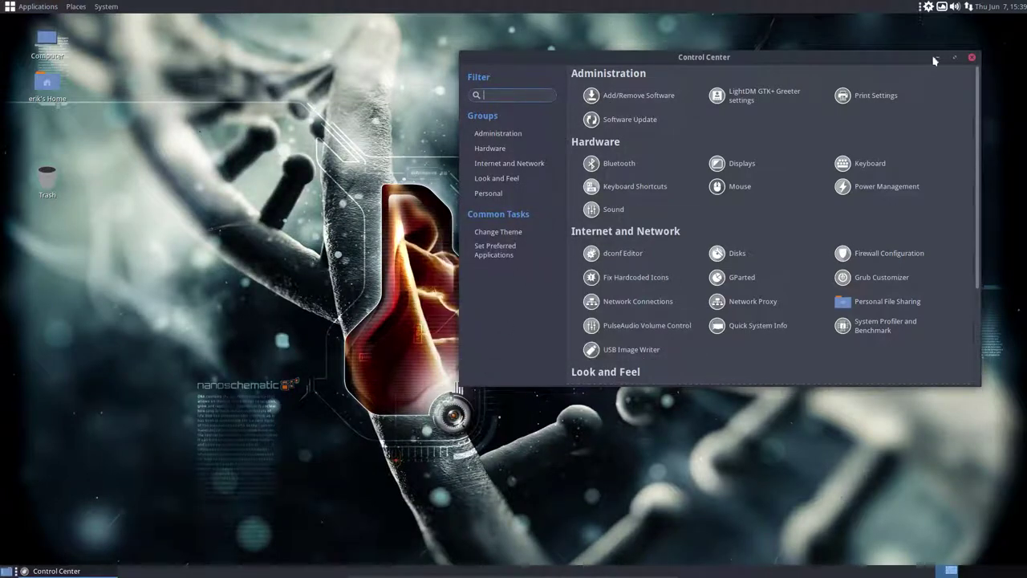
{"action": "left_click", "coordinate": [972, 57]}
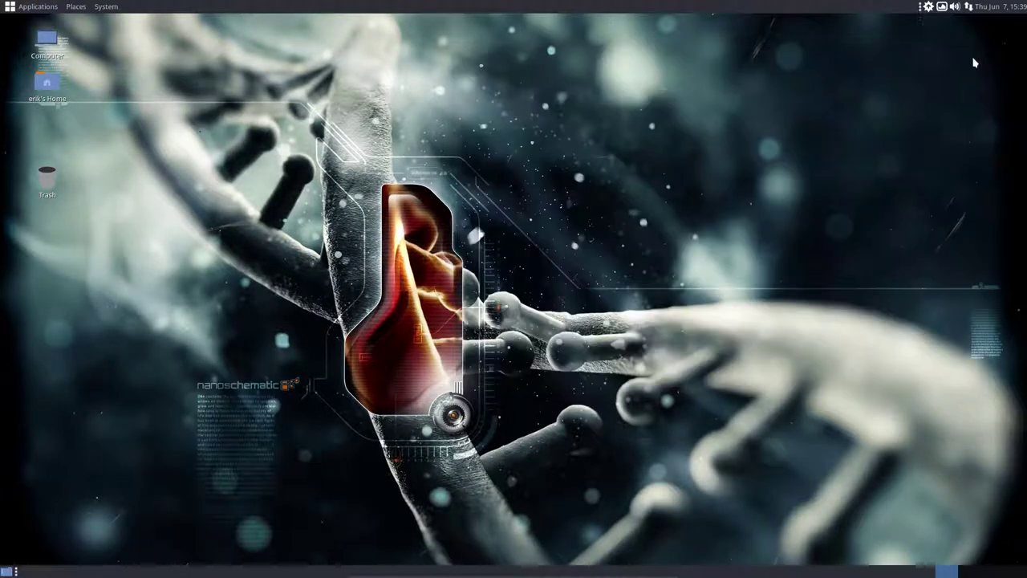
Step: Use Variety's Next twice to switch the wallpaper to the sunset city skyline
{"action": "left_click", "coordinate": [942, 8]}
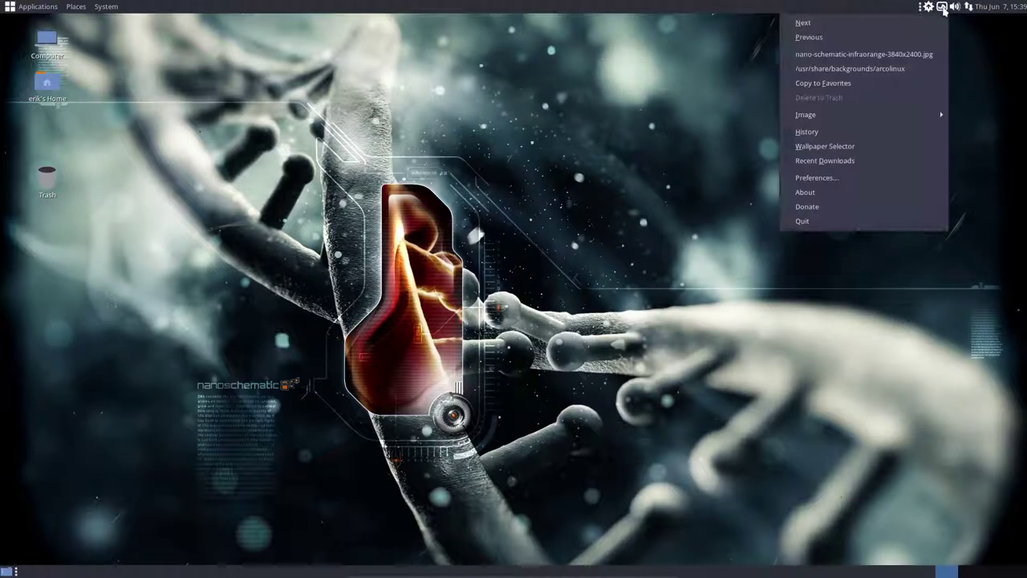
{"action": "left_click", "coordinate": [917, 24]}
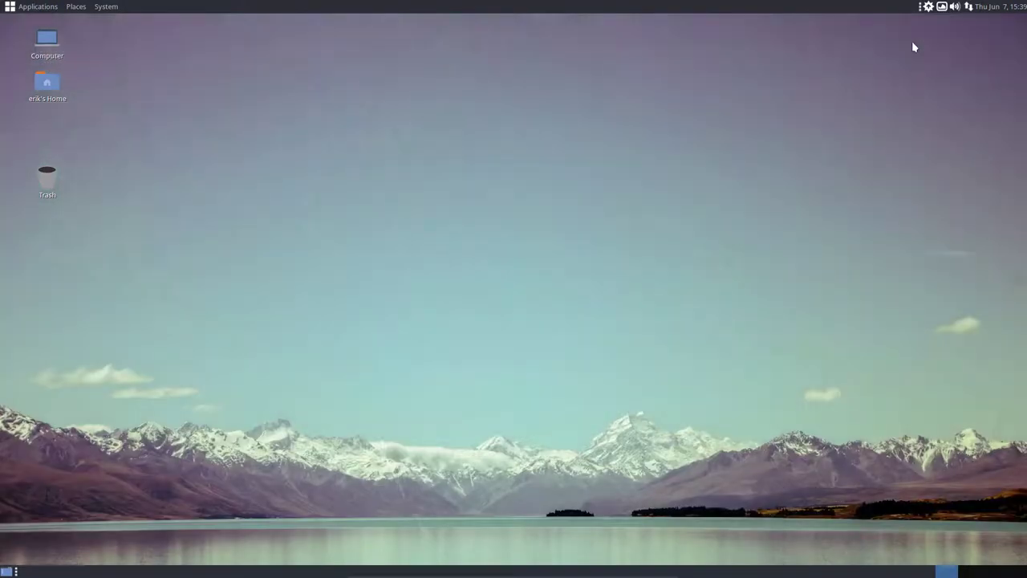
{"action": "left_click", "coordinate": [943, 7]}
{"action": "left_click", "coordinate": [856, 25]}
Step: Glance at the network connection options, then bring up the System menu
{"action": "left_click", "coordinate": [969, 8]}
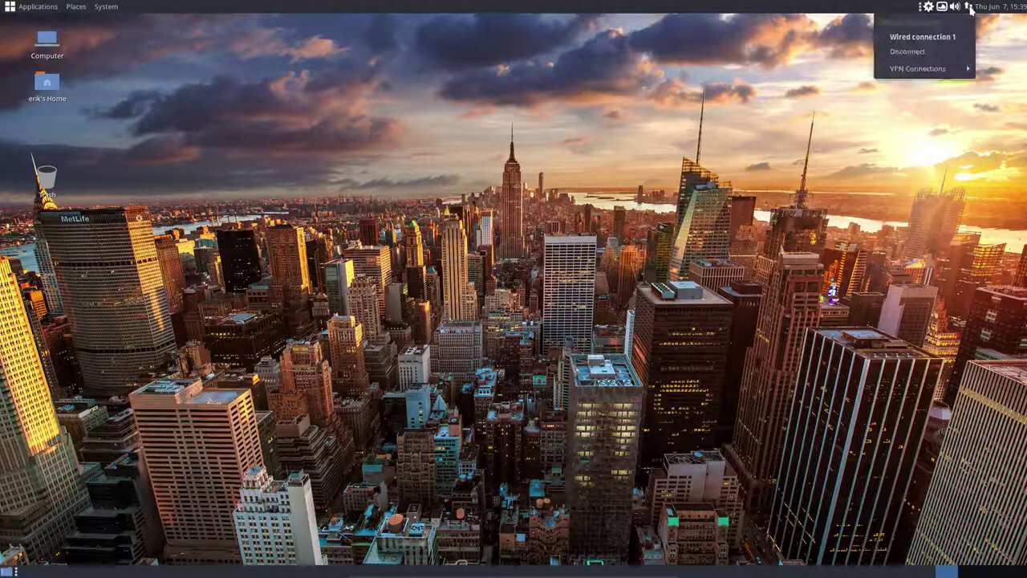
{"action": "left_click", "coordinate": [776, 69]}
{"action": "left_click", "coordinate": [108, 7]}
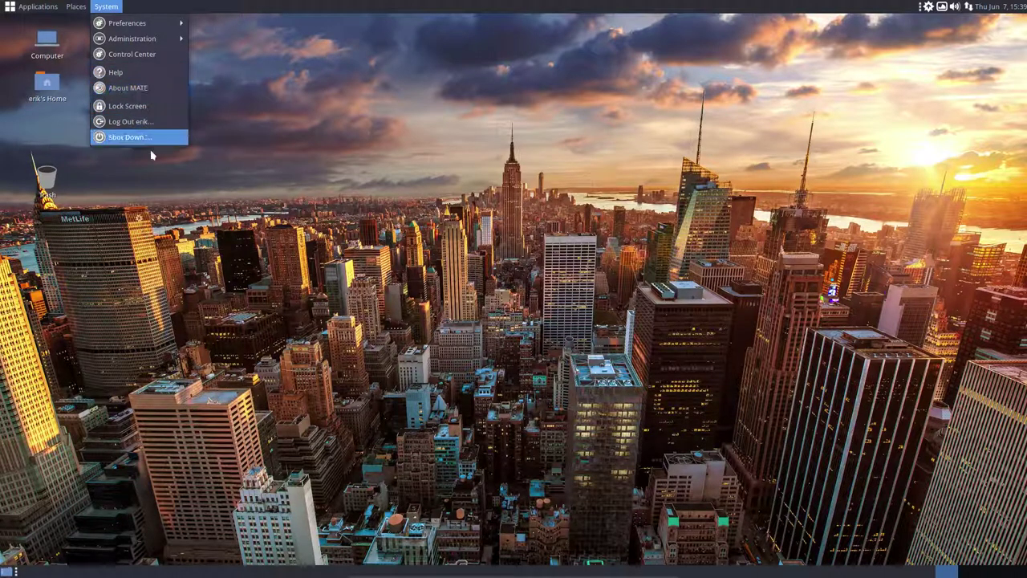
Step: Log out via System > Log Out, then log back in with the account password
{"action": "left_click", "coordinate": [145, 121]}
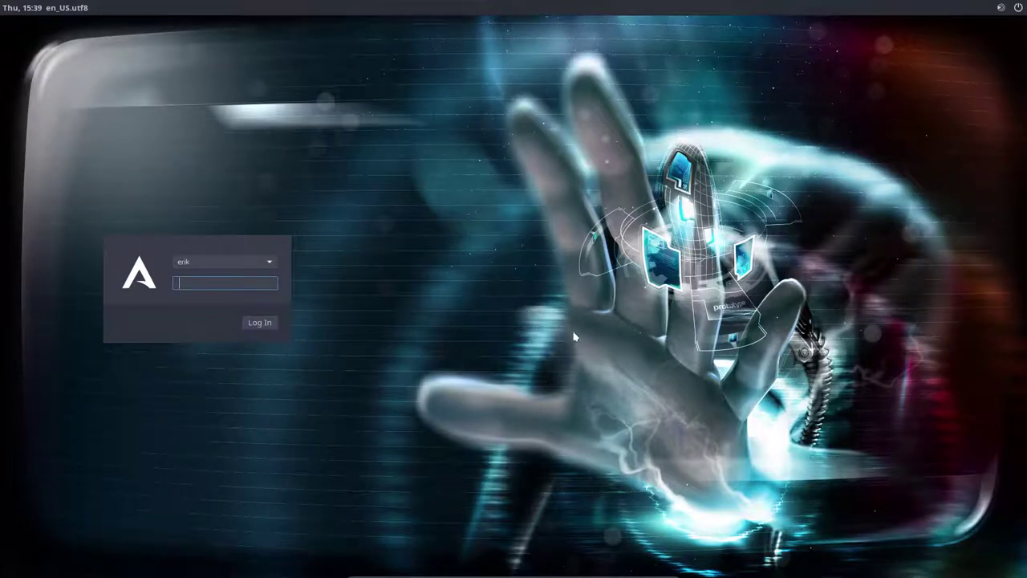
{"action": "left_click", "coordinate": [1002, 8]}
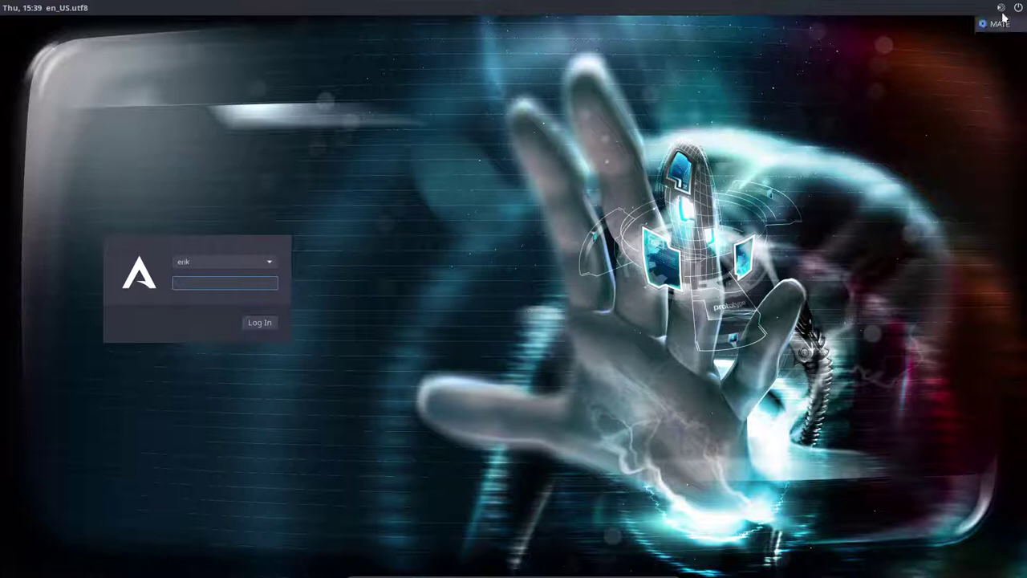
{"action": "left_click", "coordinate": [1001, 23]}
{"action": "left_click", "coordinate": [1020, 7]}
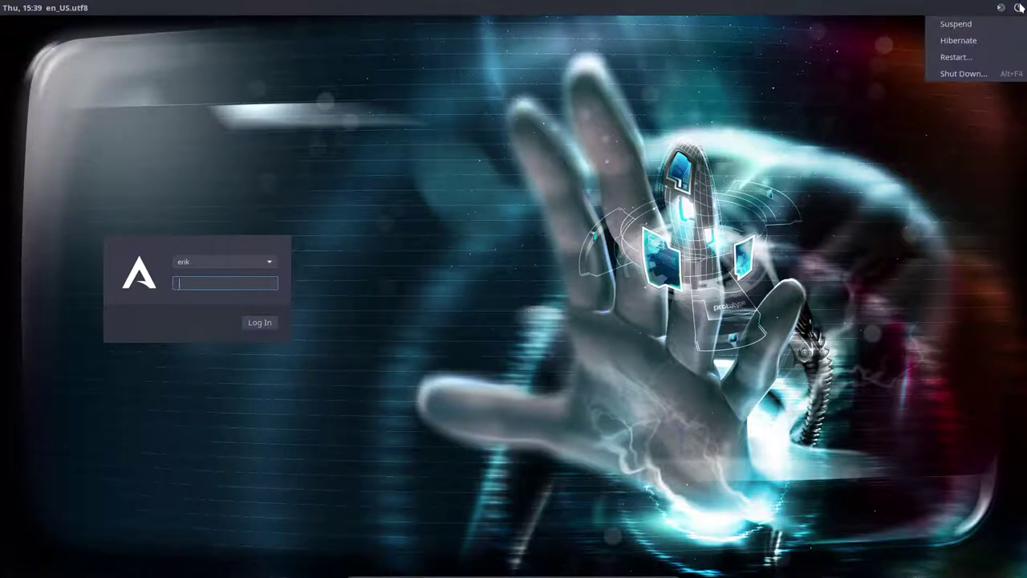
{"action": "left_click", "coordinate": [1000, 7]}
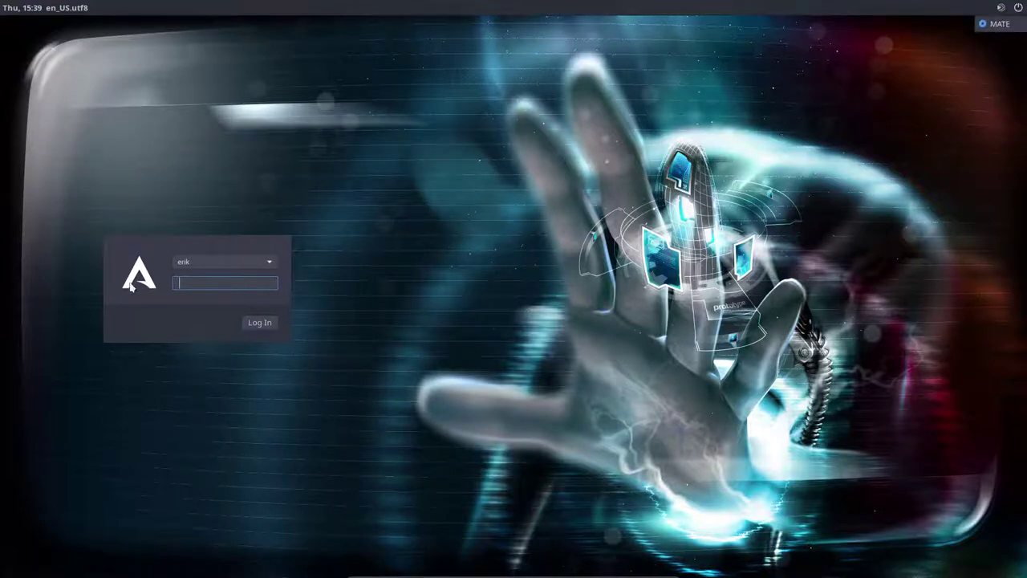
{"action": "left_click", "coordinate": [204, 284]}
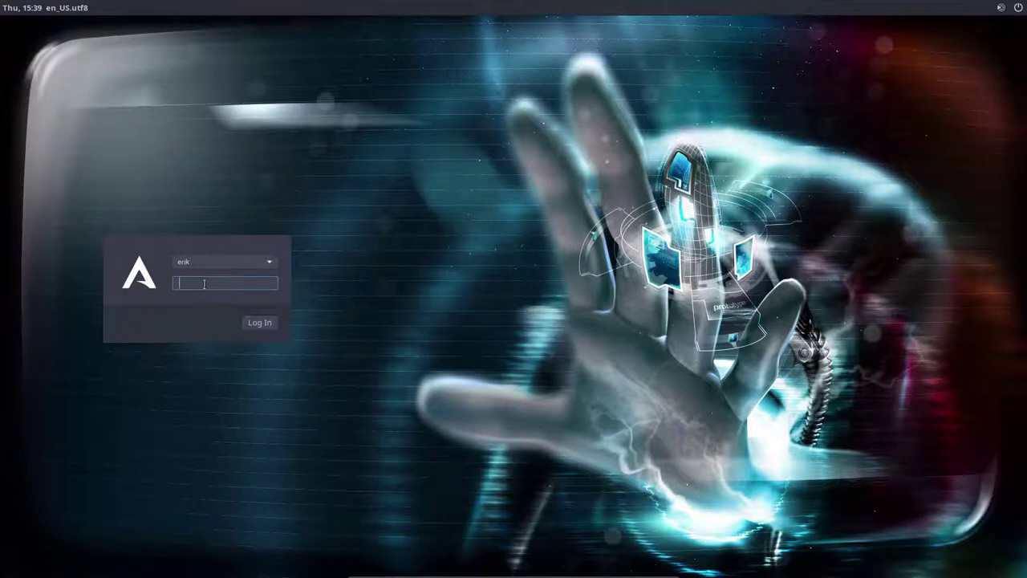
{"action": "key", "text": "Return"}
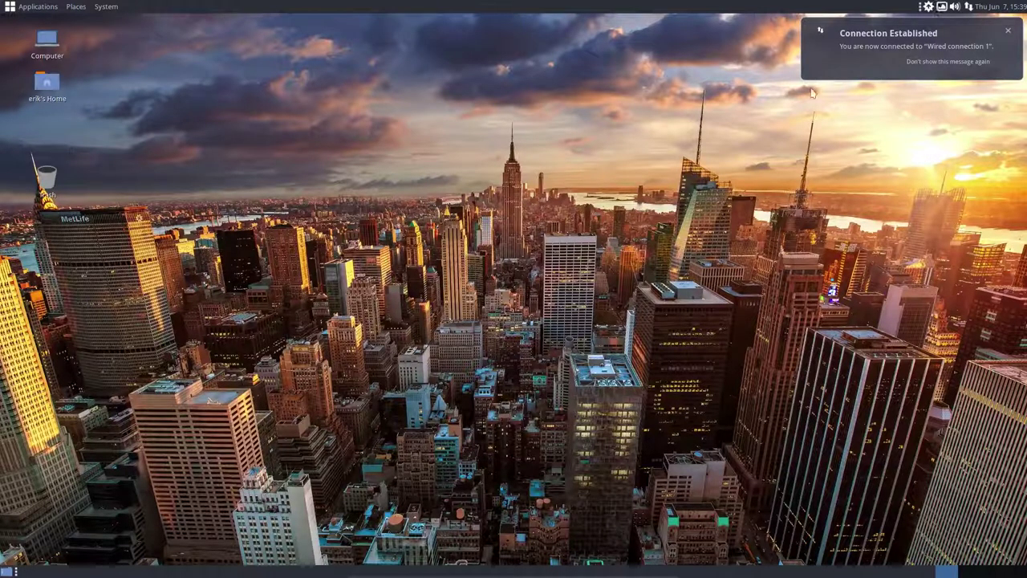
Step: Dismiss the connection notification and open Appearance Preferences from System > Preferences > Look and Feel
{"action": "left_click", "coordinate": [905, 57]}
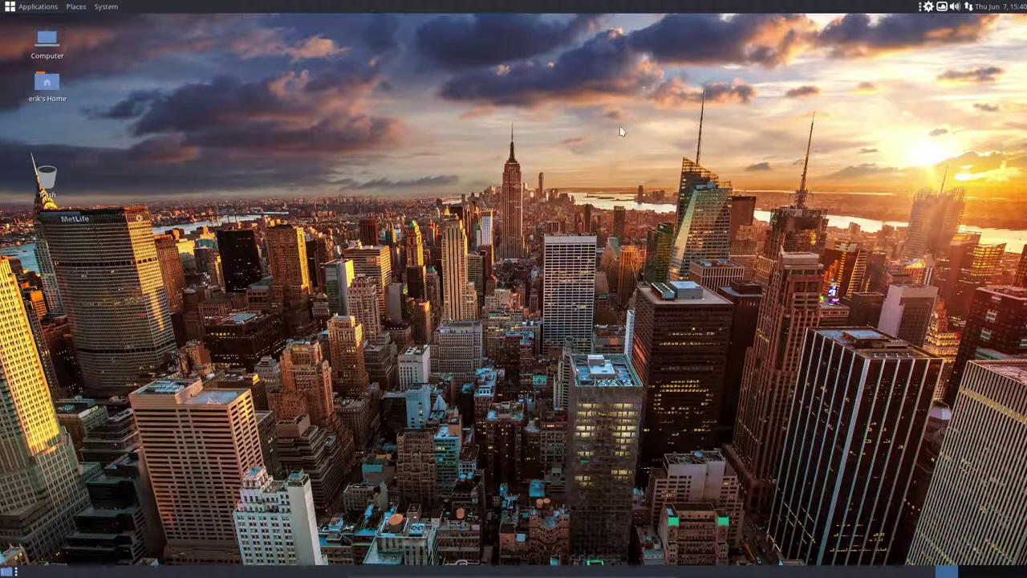
{"action": "left_click", "coordinate": [106, 7]}
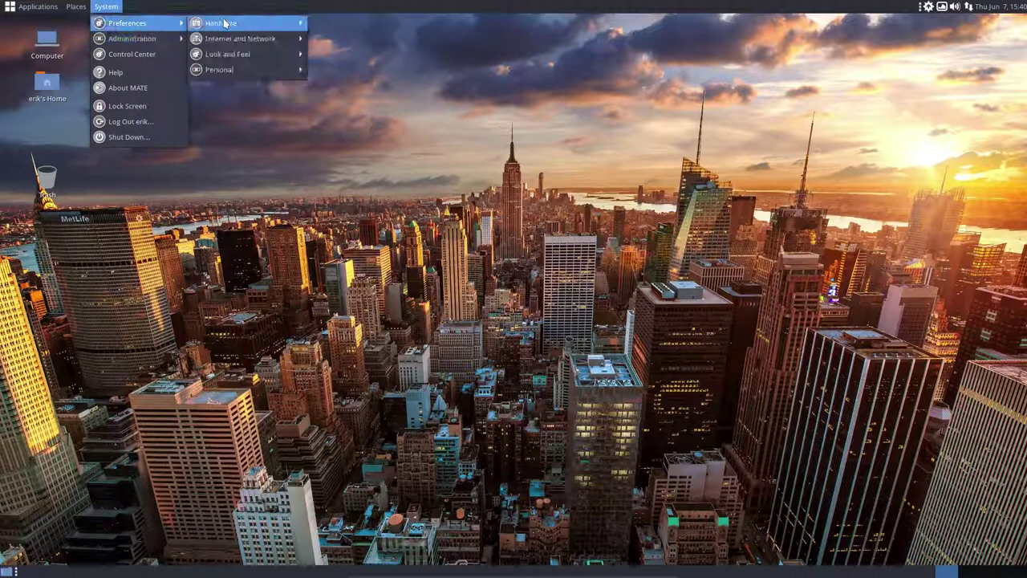
{"action": "mouse_move", "coordinate": [228, 54]}
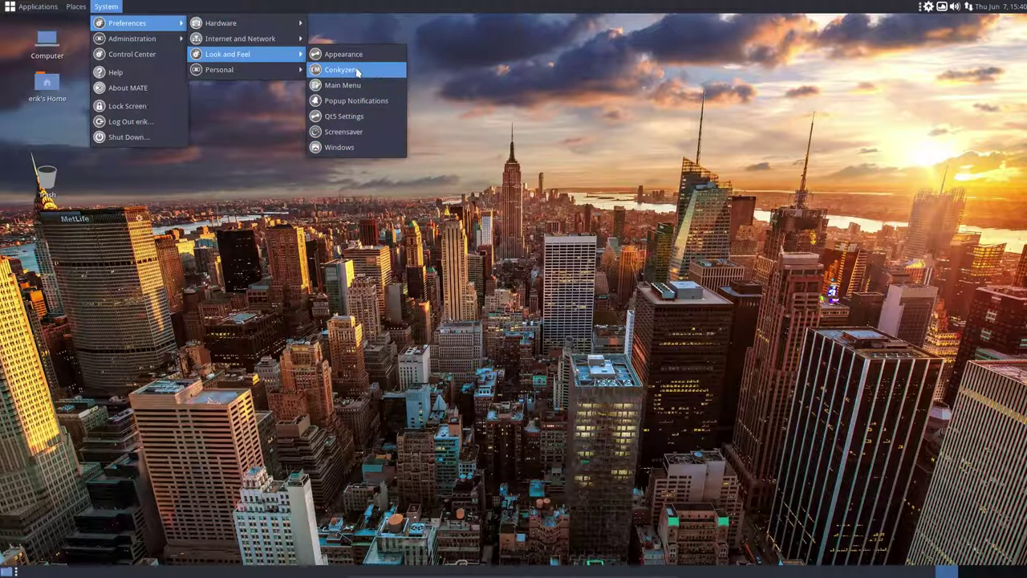
{"action": "left_click", "coordinate": [357, 54]}
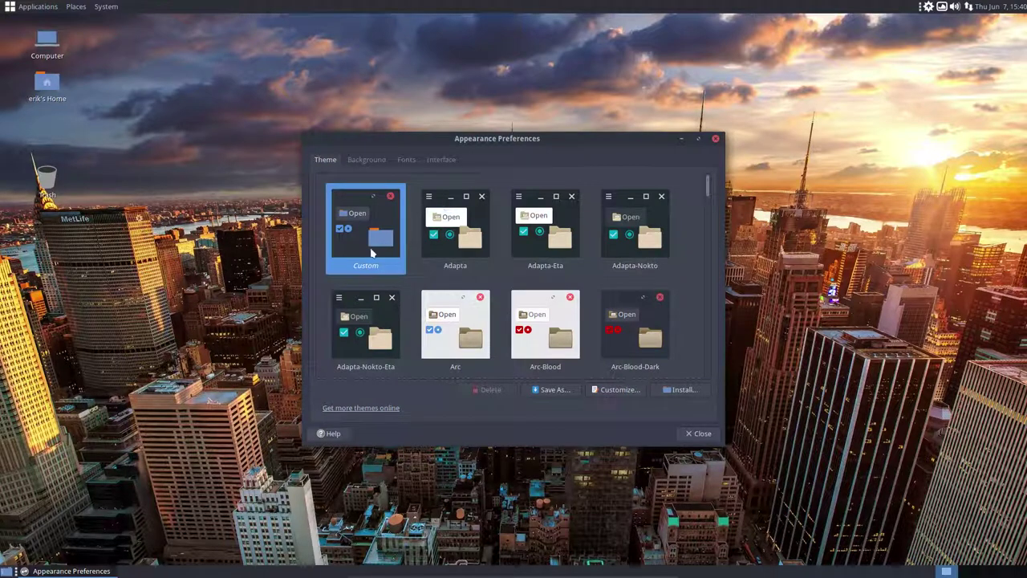
Step: Customize the current theme to use Arc-Fire-Dark as the controls theme
{"action": "left_click", "coordinate": [618, 390]}
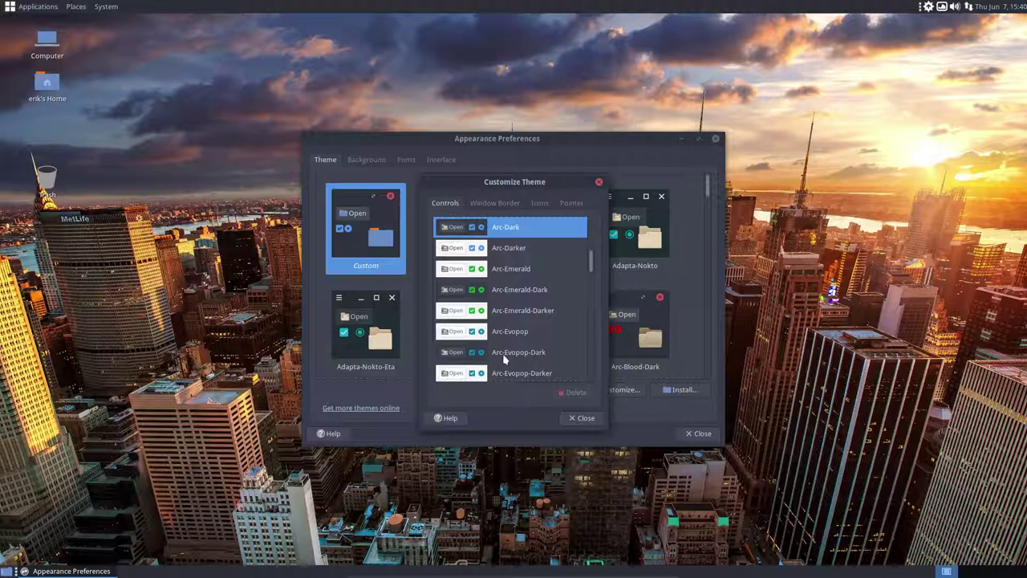
{"action": "scroll", "coordinate": [502, 353], "scroll_direction": "down", "scroll_amount": 3}
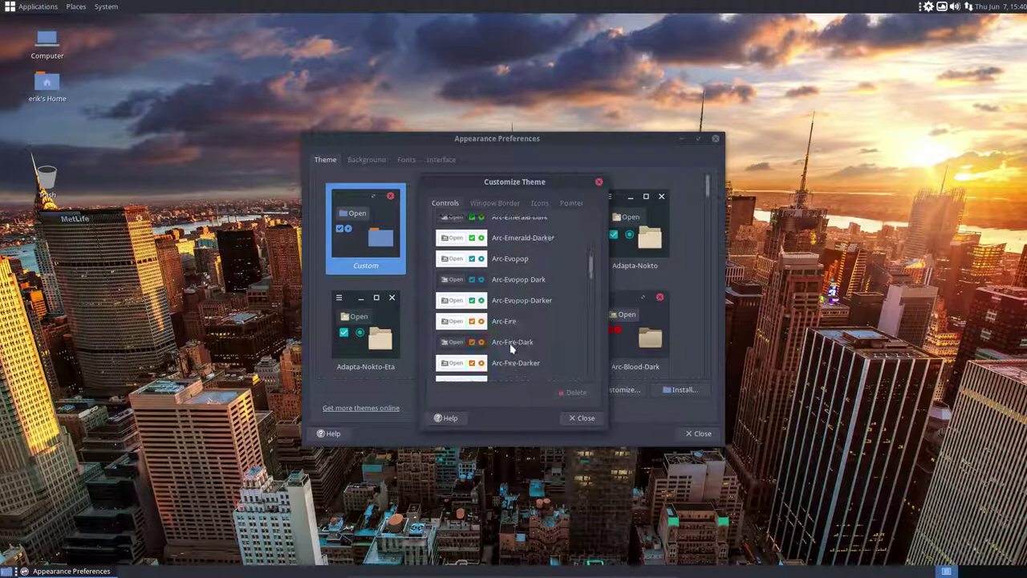
{"action": "left_click", "coordinate": [512, 343]}
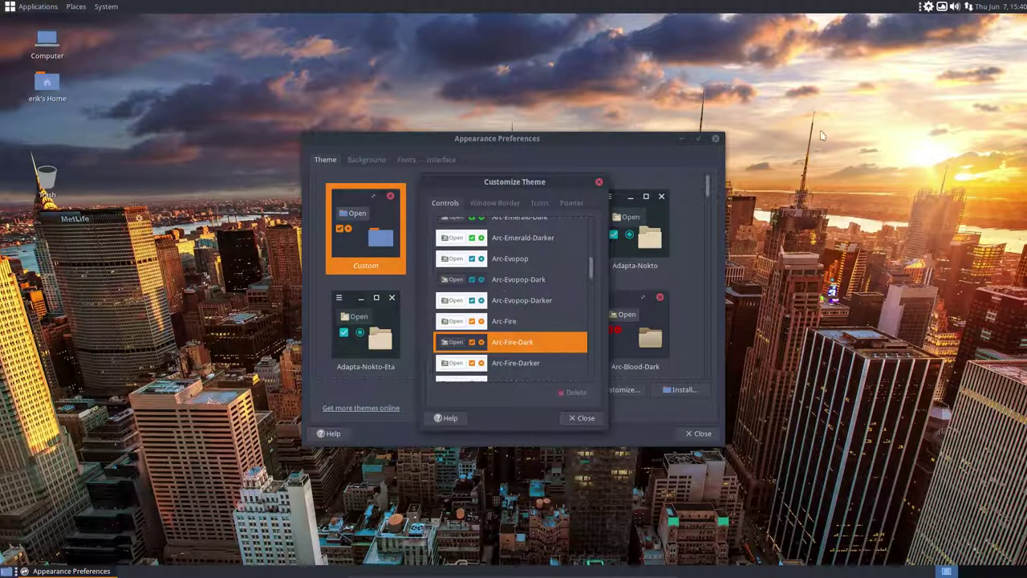
Step: Browse window borders, apply Sardi Mono Numix icons, and view the pointer themes
{"action": "left_click", "coordinate": [497, 204]}
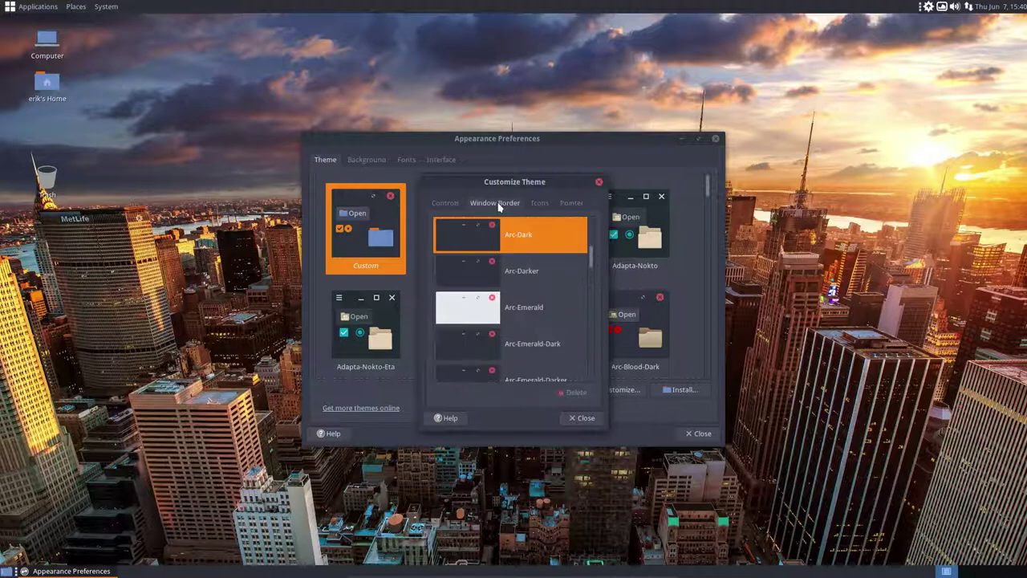
{"action": "scroll", "coordinate": [522, 287], "scroll_direction": "down", "scroll_amount": 1}
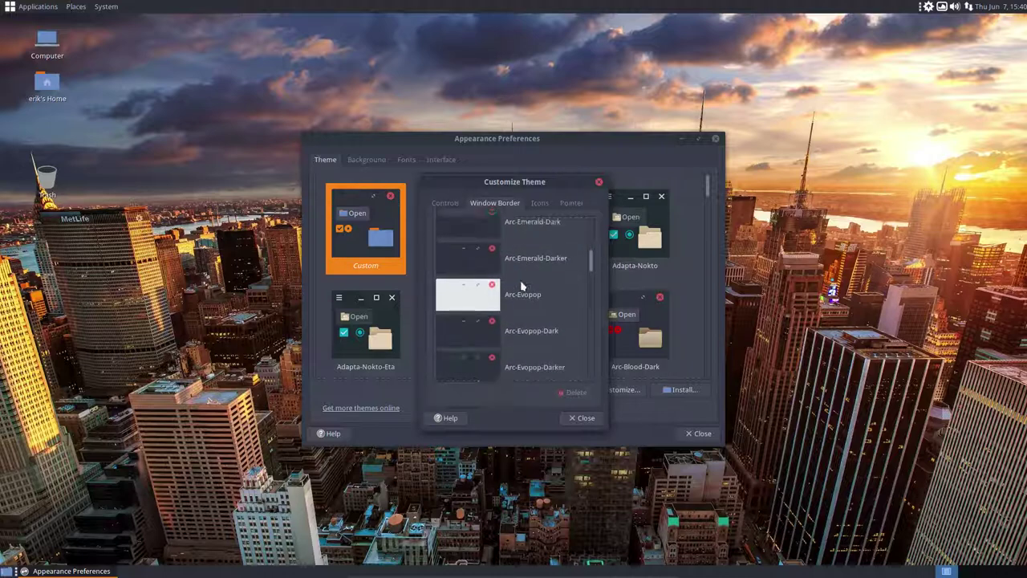
{"action": "scroll", "coordinate": [523, 286], "scroll_direction": "up", "scroll_amount": 3}
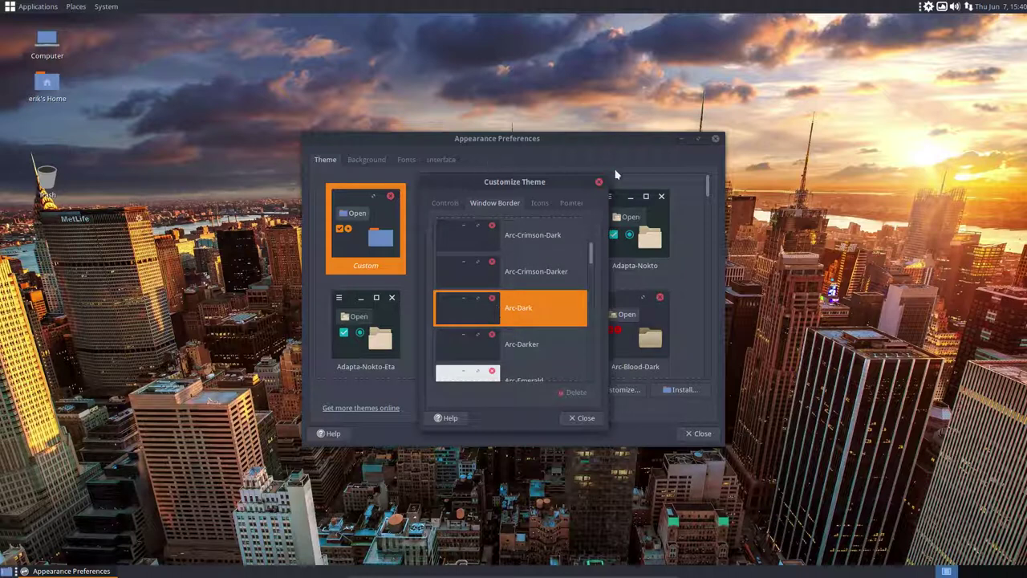
{"action": "left_click", "coordinate": [540, 204]}
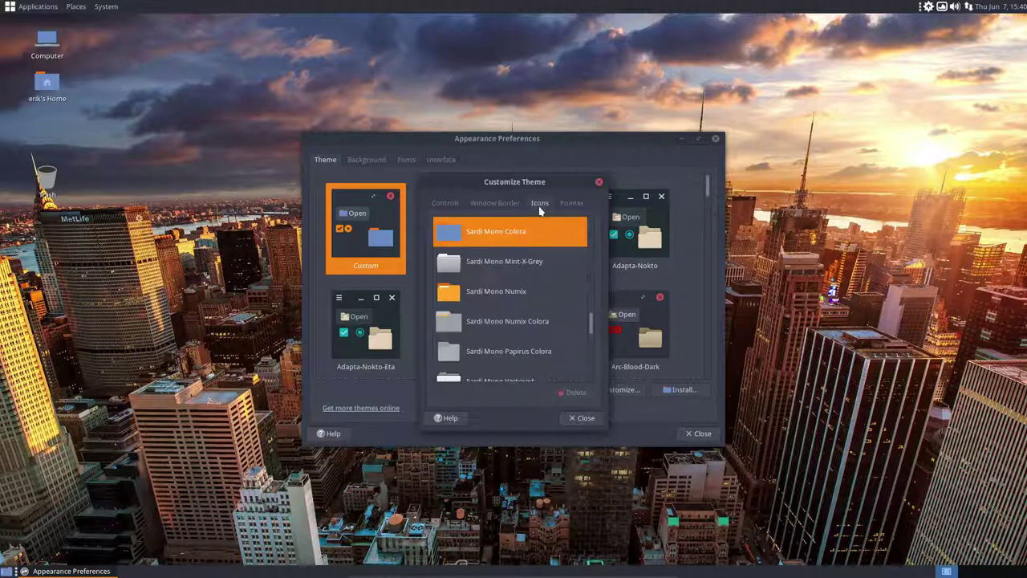
{"action": "left_click", "coordinate": [507, 273]}
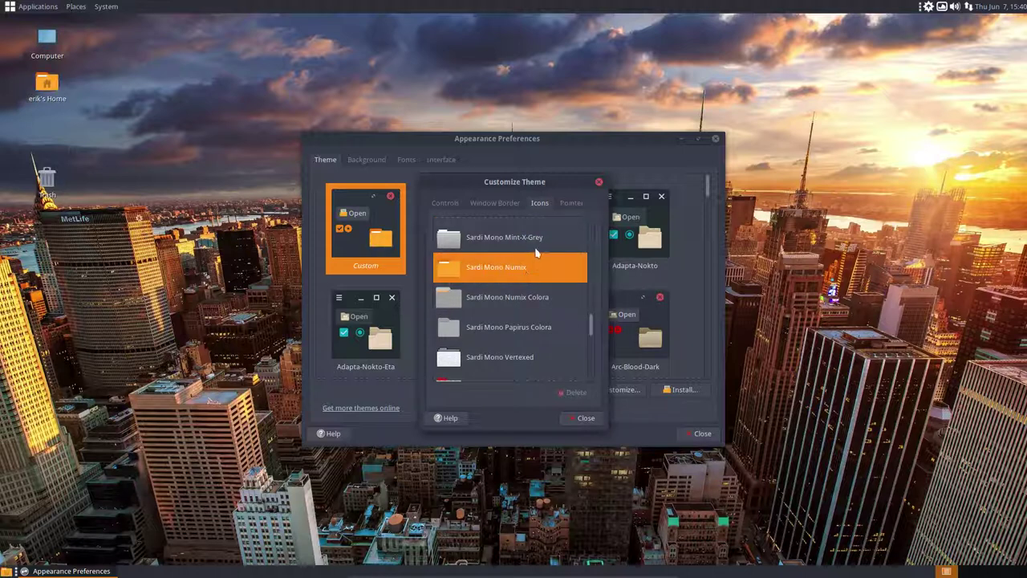
{"action": "left_click", "coordinate": [571, 204]}
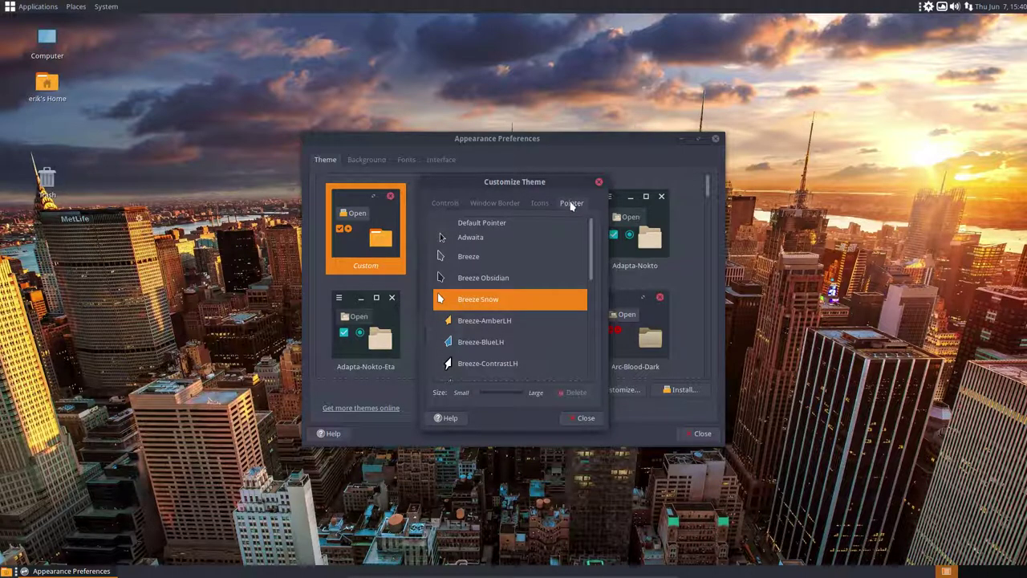
Step: Close the customization, preview the orange icons in the home folder, then show Fonts
{"action": "left_click", "coordinate": [585, 419]}
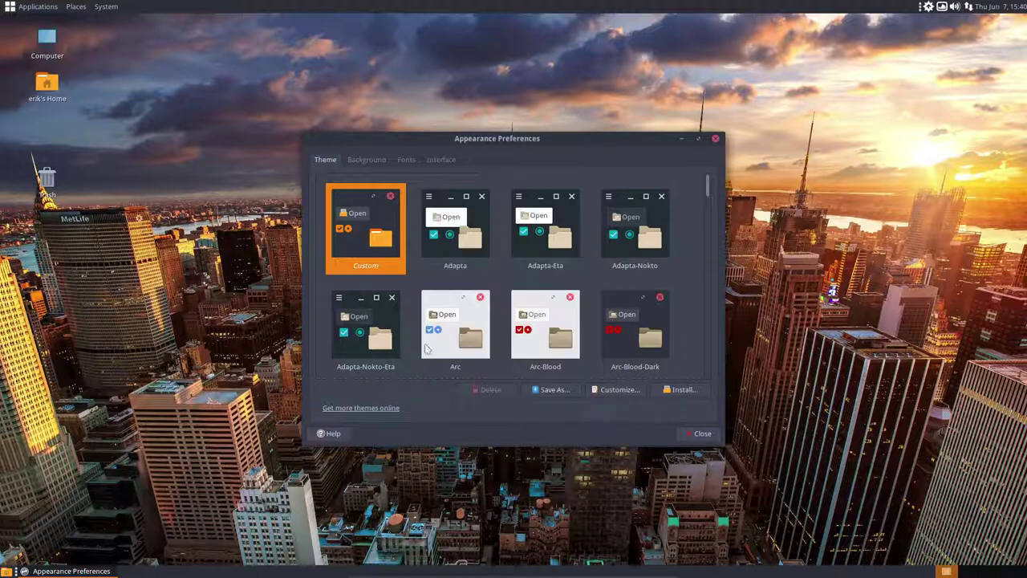
{"action": "double_click", "coordinate": [47, 84]}
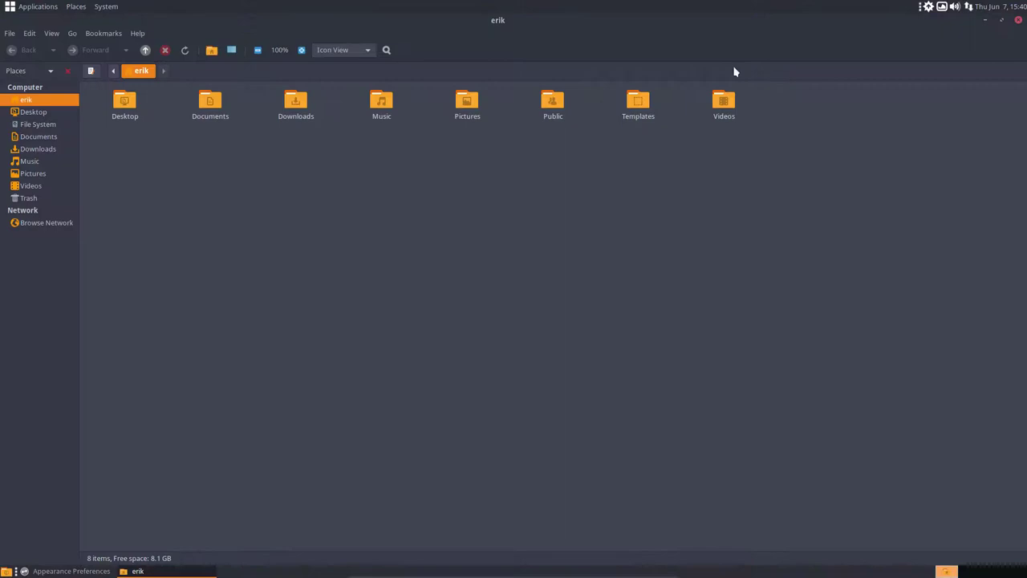
{"action": "mouse_move", "coordinate": [733, 20]}
{"action": "left_mouse_down"}
{"action": "mouse_move", "coordinate": [678, 145]}
{"action": "mouse_move", "coordinate": [682, 171]}
{"action": "left_mouse_up"}
{"action": "left_click", "coordinate": [682, 178]}
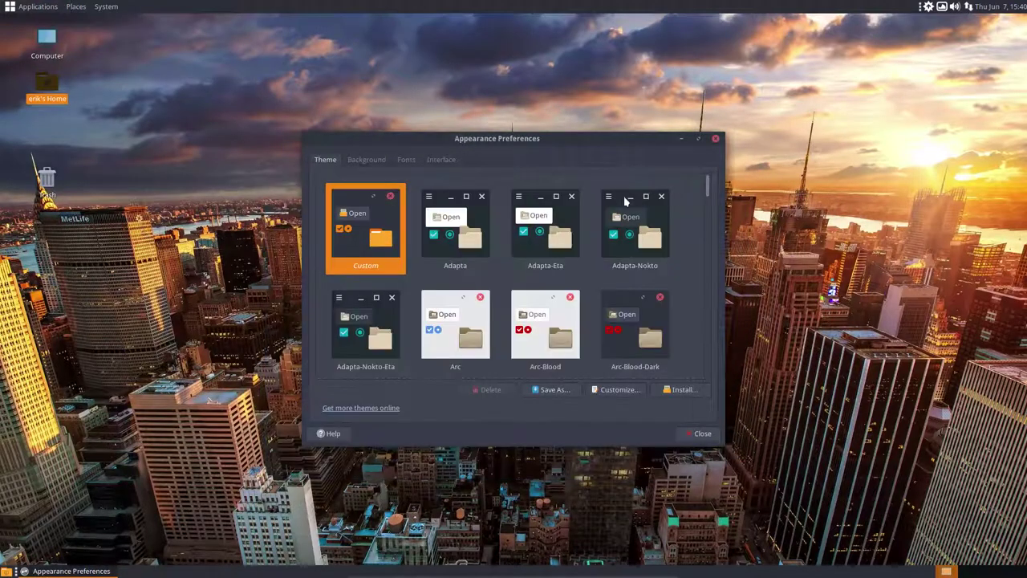
{"action": "left_click", "coordinate": [372, 161]}
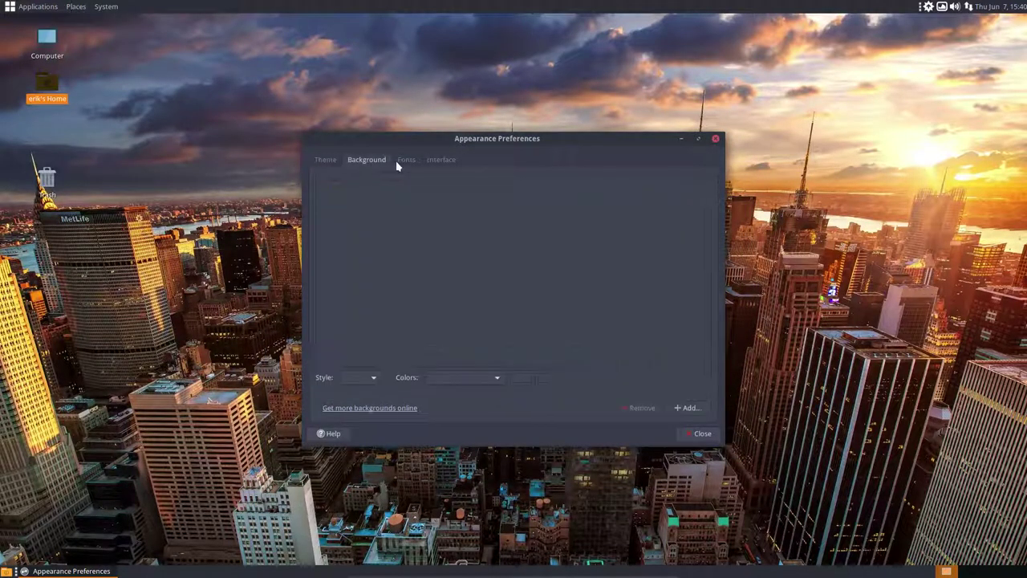
{"action": "left_click", "coordinate": [406, 162]}
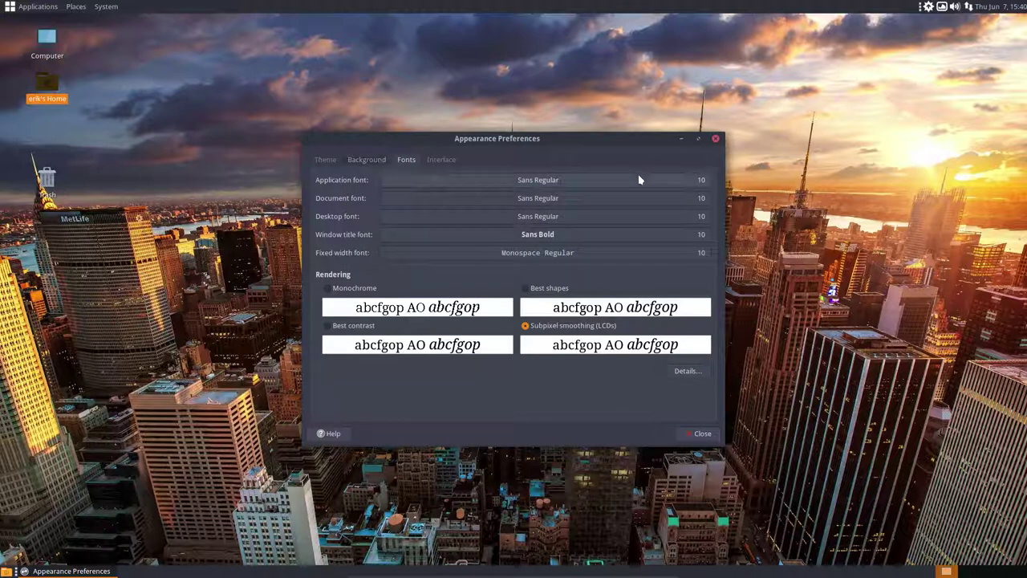